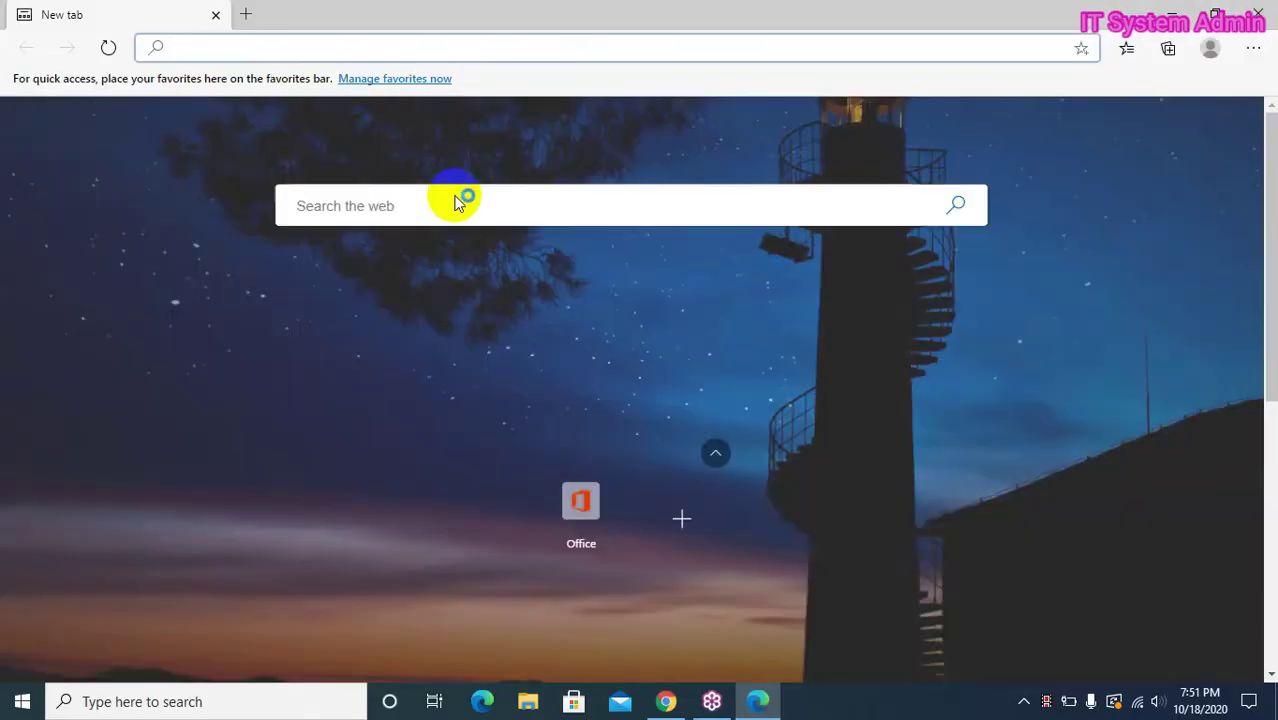
Go to gmail.com in Edge
{"action": "left_click", "coordinate": [482, 227]}
{"action": "type", "text": "g"}
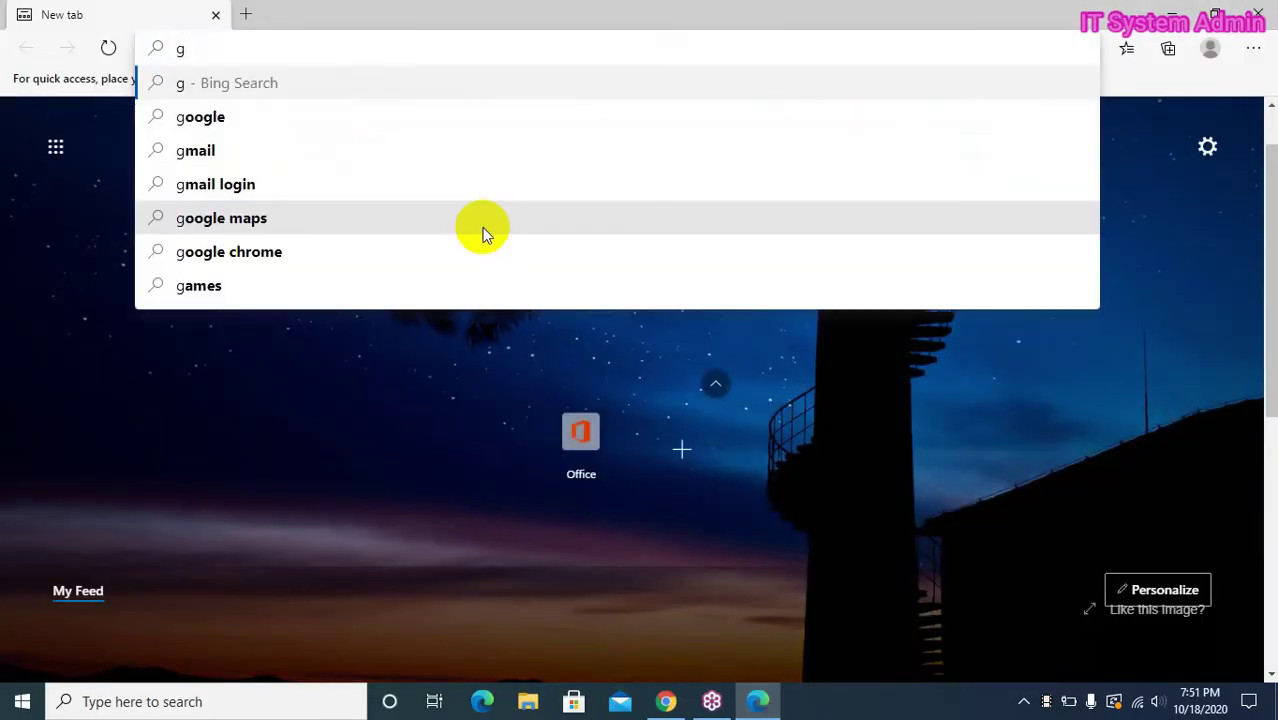
{"action": "type", "text": "mail.c"}
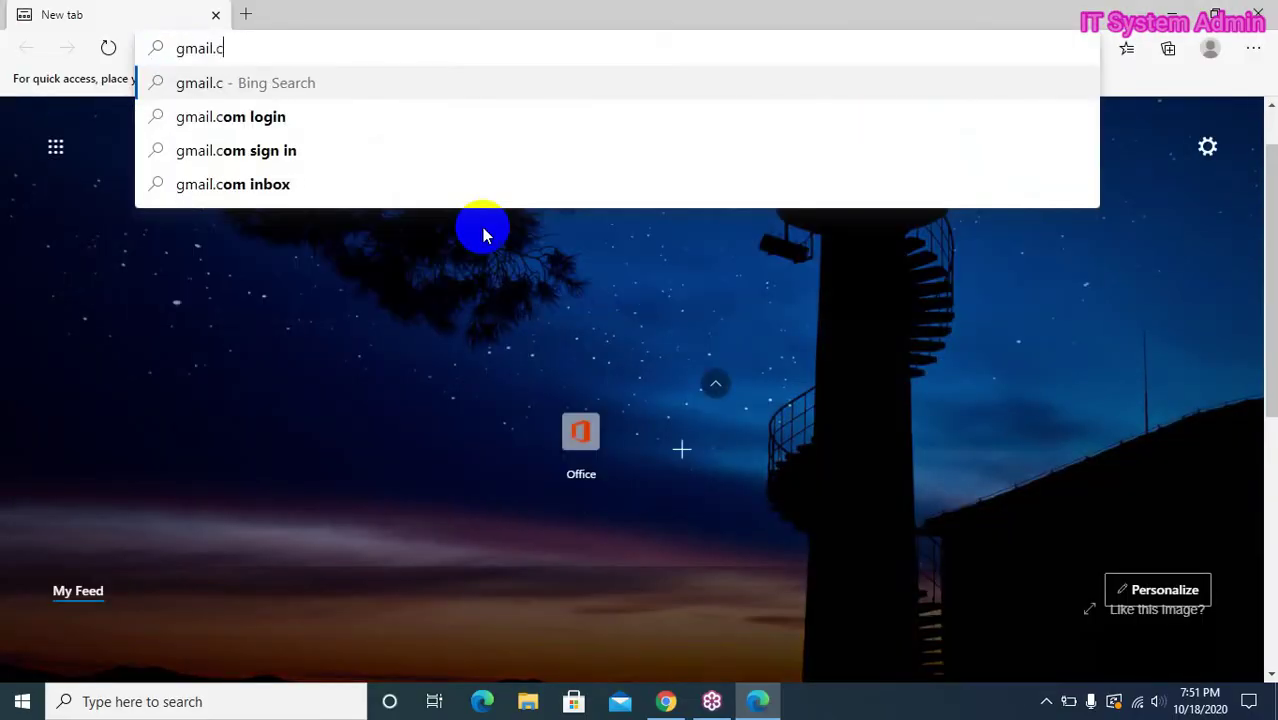
{"action": "type", "text": "om"}
{"action": "key", "text": "Return"}
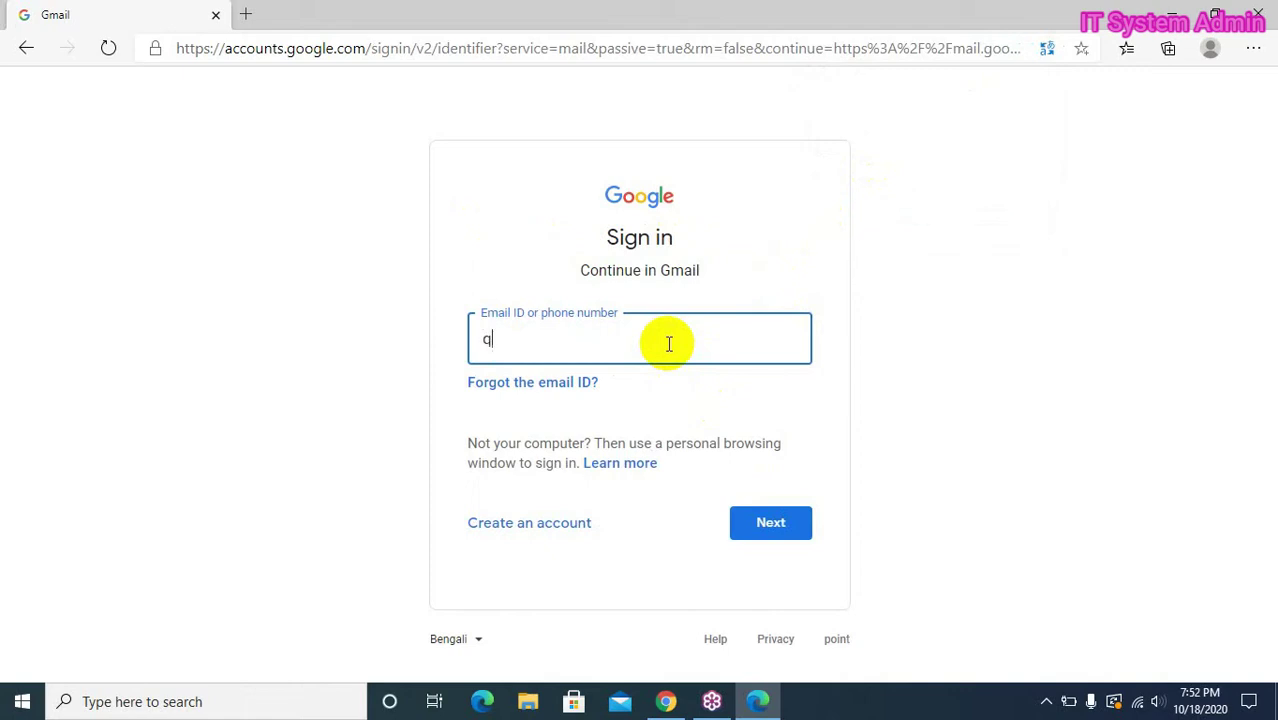
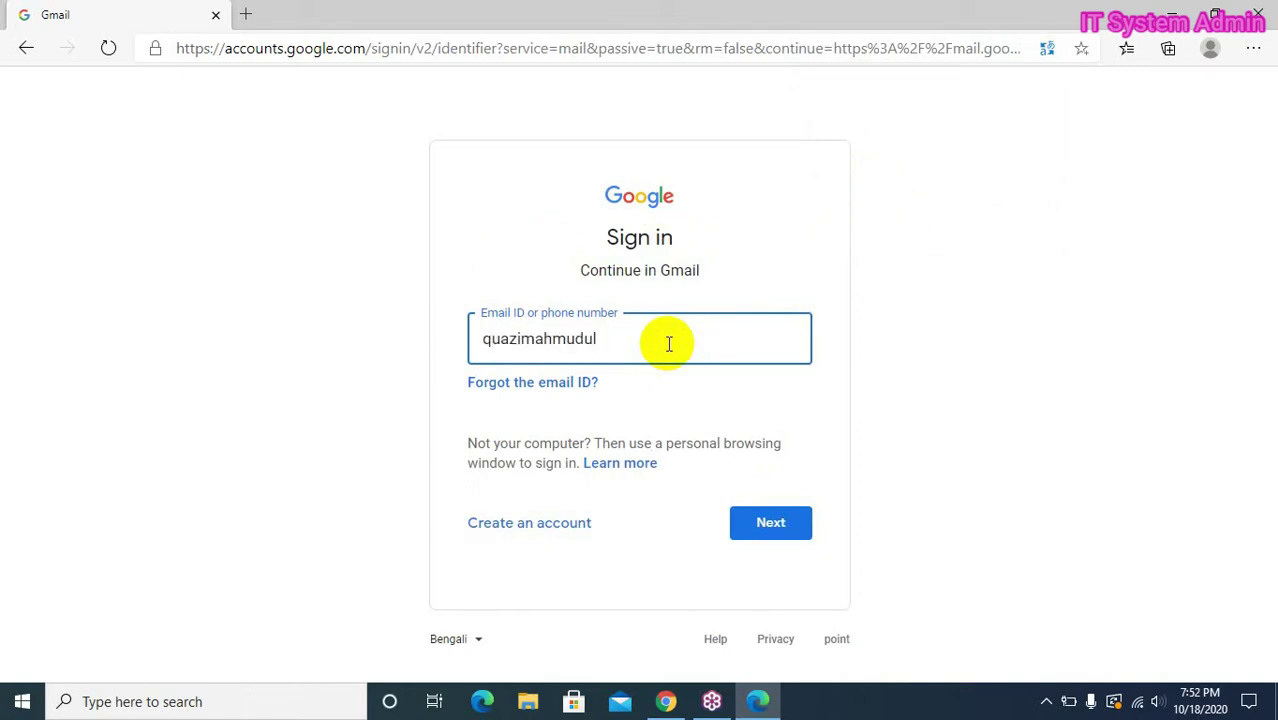
Sign in to Gmail with the account's email address and password
{"action": "left_click", "coordinate": [794, 524]}
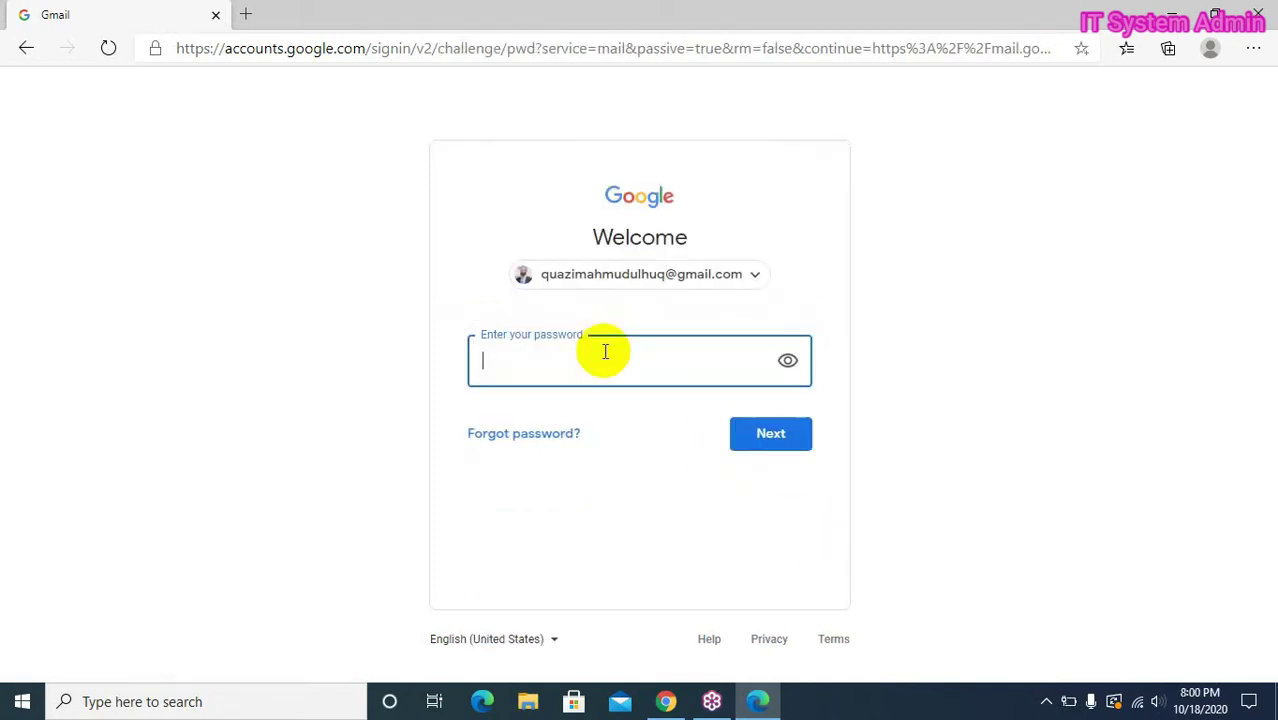
{"action": "type", "text": "*"}
{"action": "type", "text": "*********"}
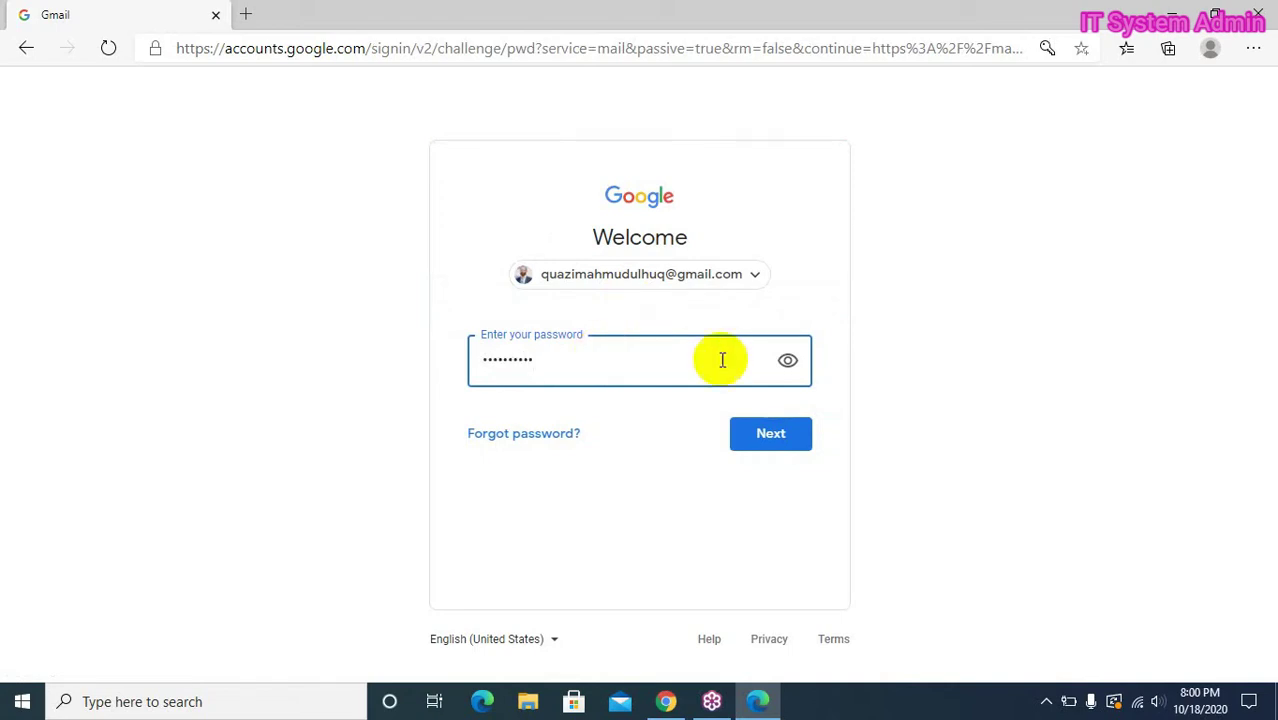
{"action": "left_click", "coordinate": [785, 435]}
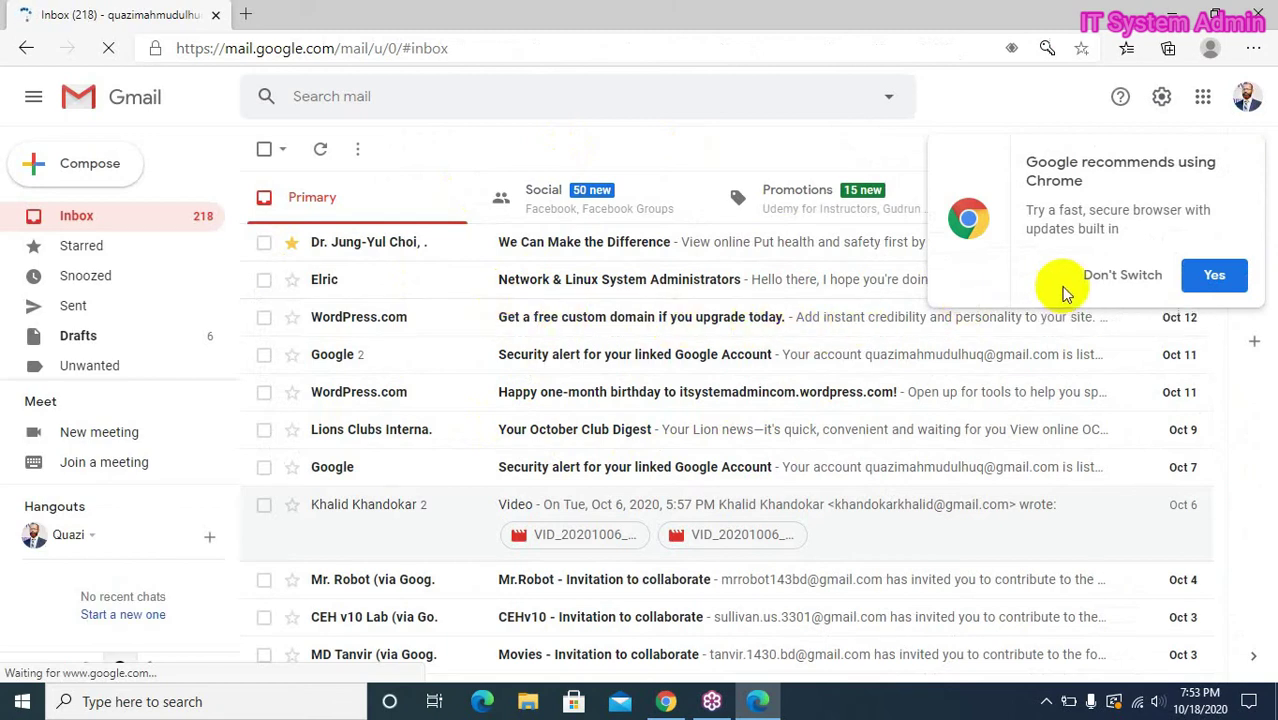
Decline the switch-to-Chrome suggestion and bring up Edge's Settings and more menu
{"action": "left_click", "coordinate": [1100, 276]}
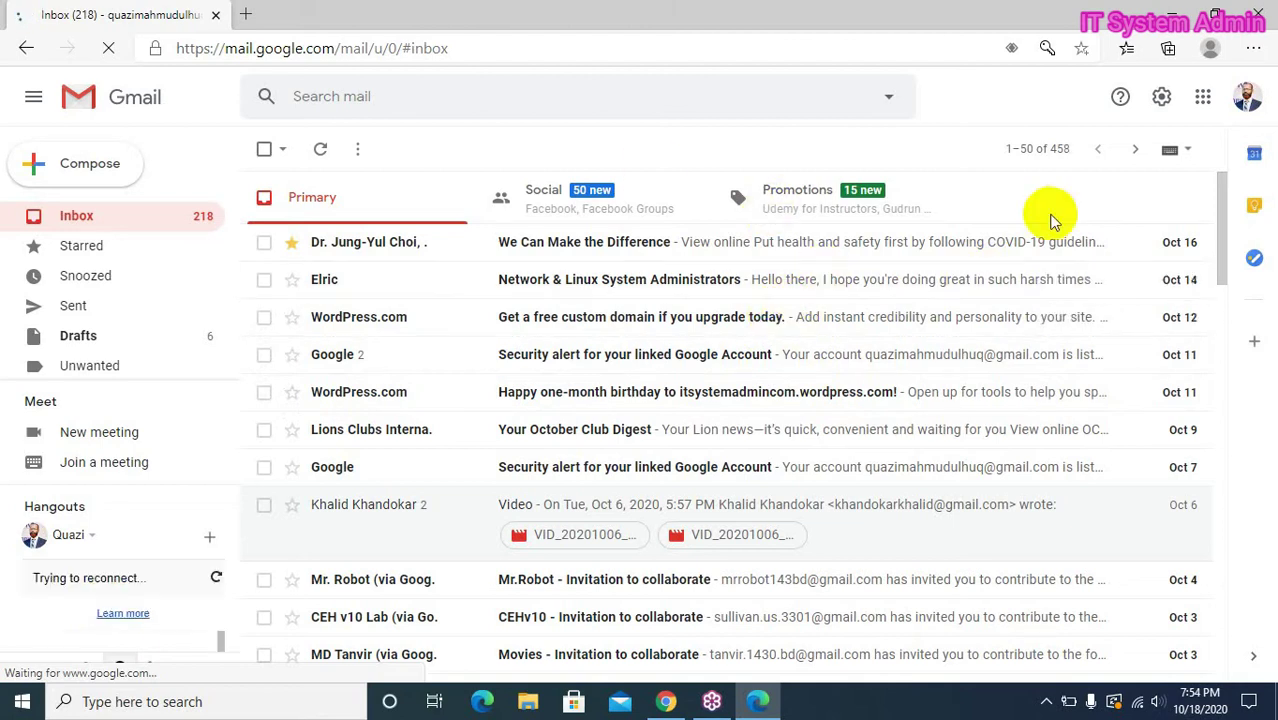
{"action": "left_click", "coordinate": [1254, 50]}
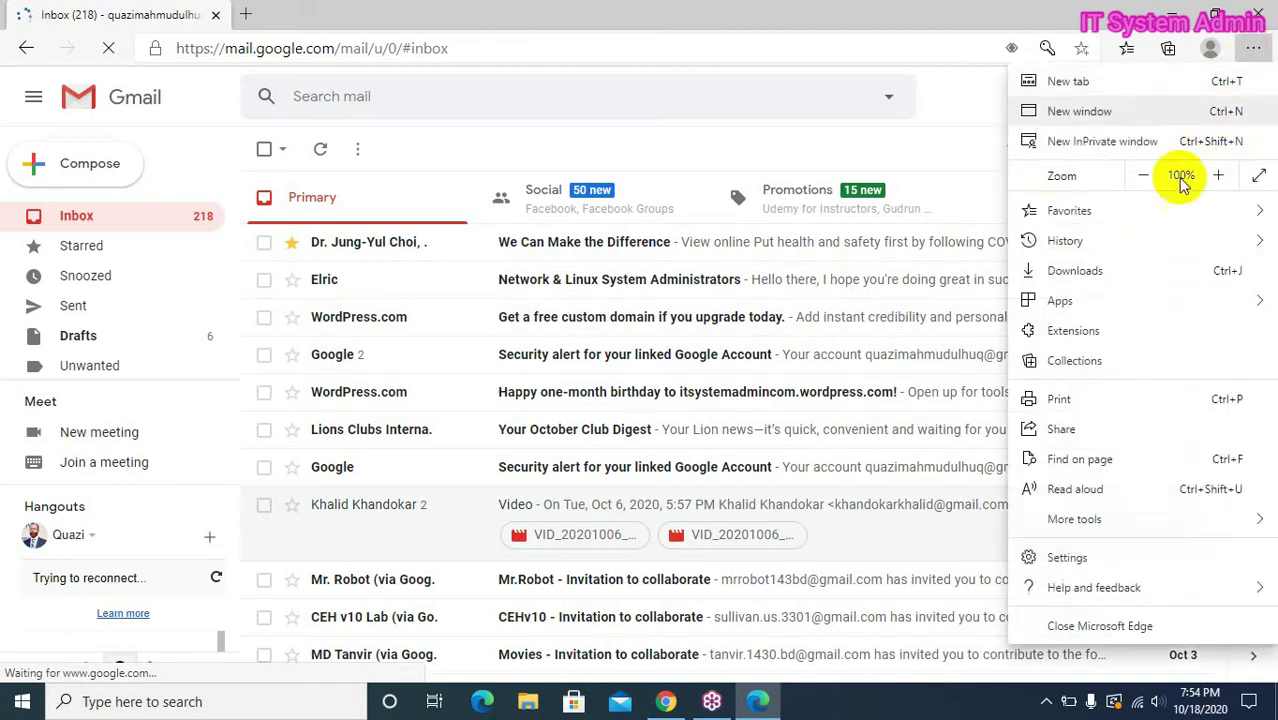
Check Edge's Profiles > Passwords settings, which show no saved passwords, then close that tab
{"action": "left_click", "coordinate": [1110, 558]}
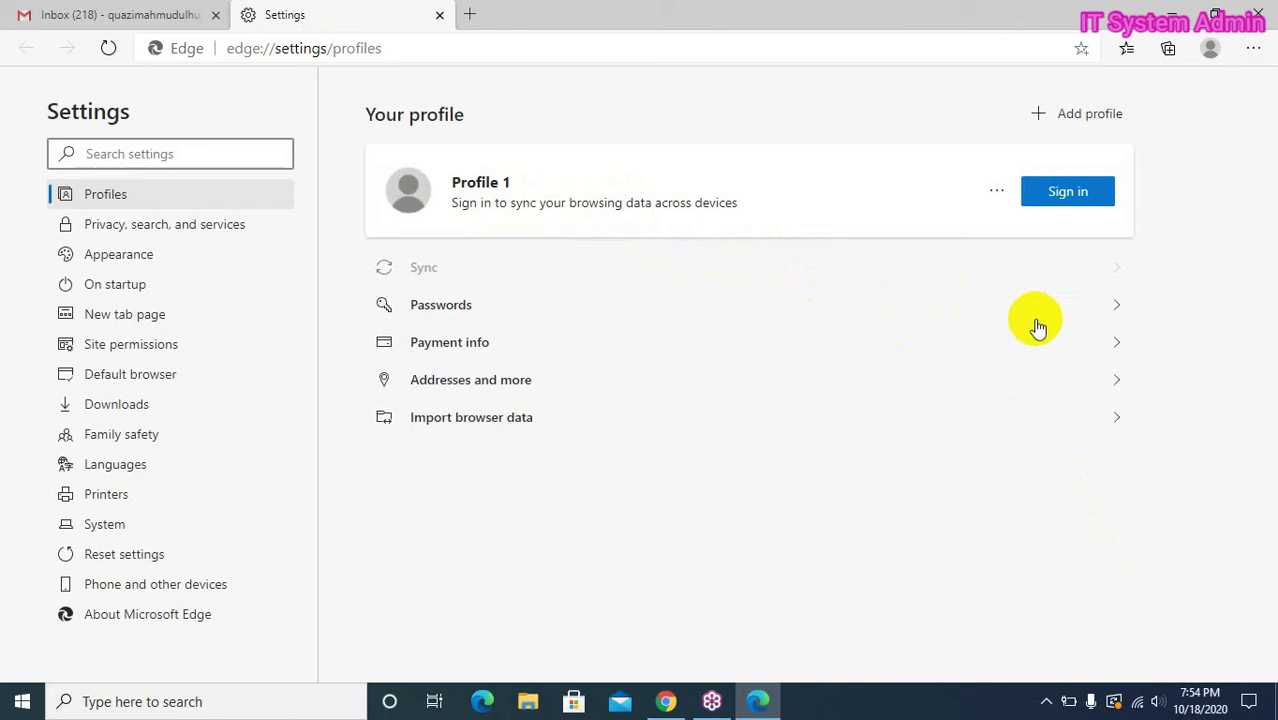
{"action": "left_click", "coordinate": [1115, 307]}
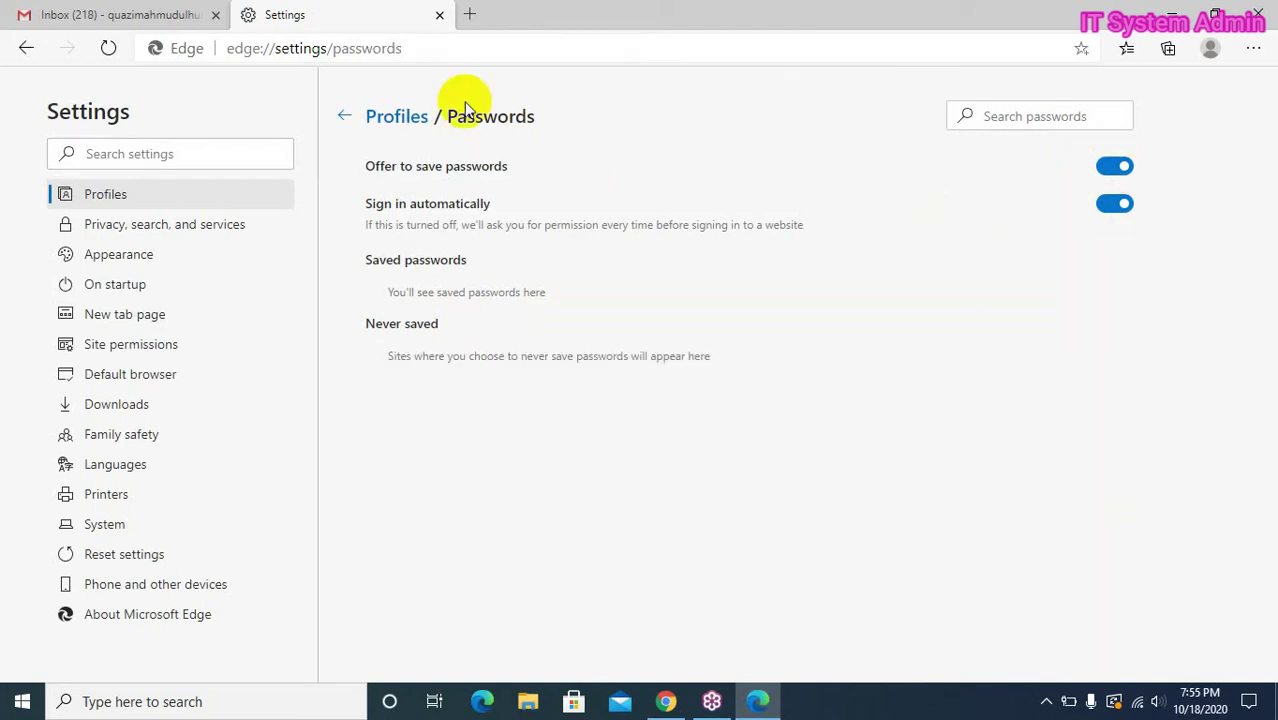
{"action": "left_click", "coordinate": [438, 17]}
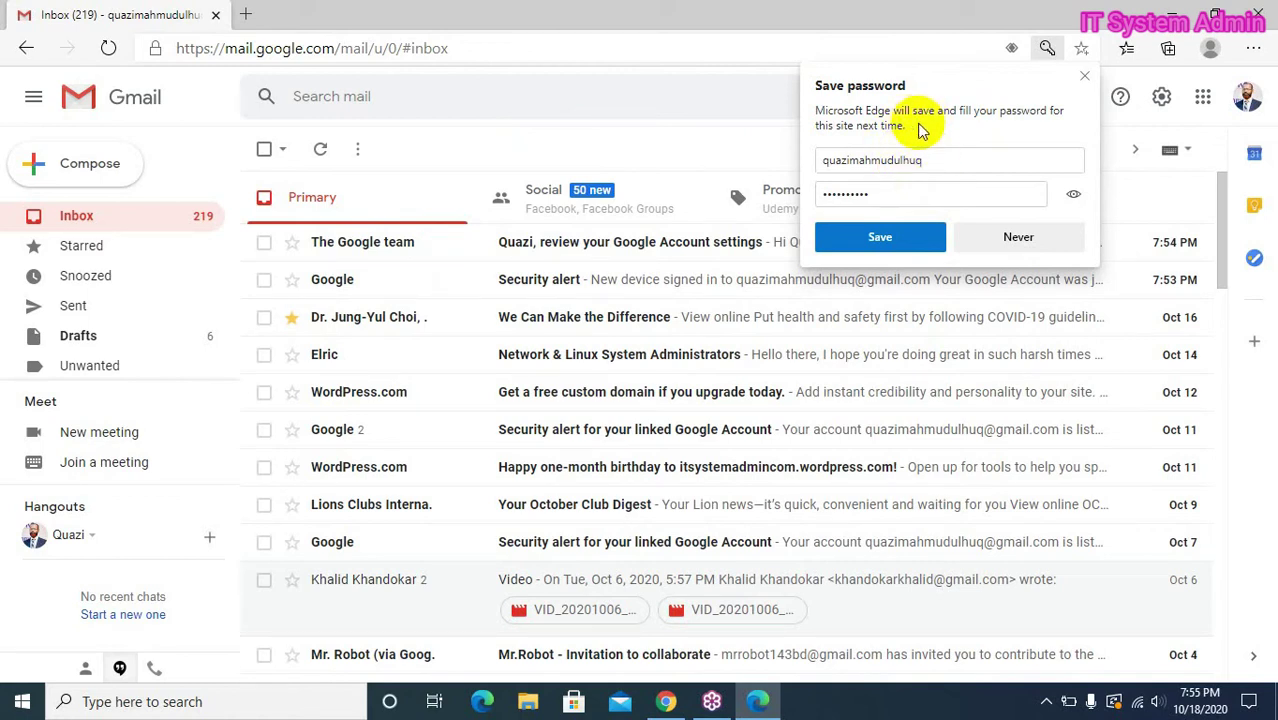
Never save the Gmail password and switch off 'Offer to save passwords' in Edge
{"action": "left_click", "coordinate": [1050, 242]}
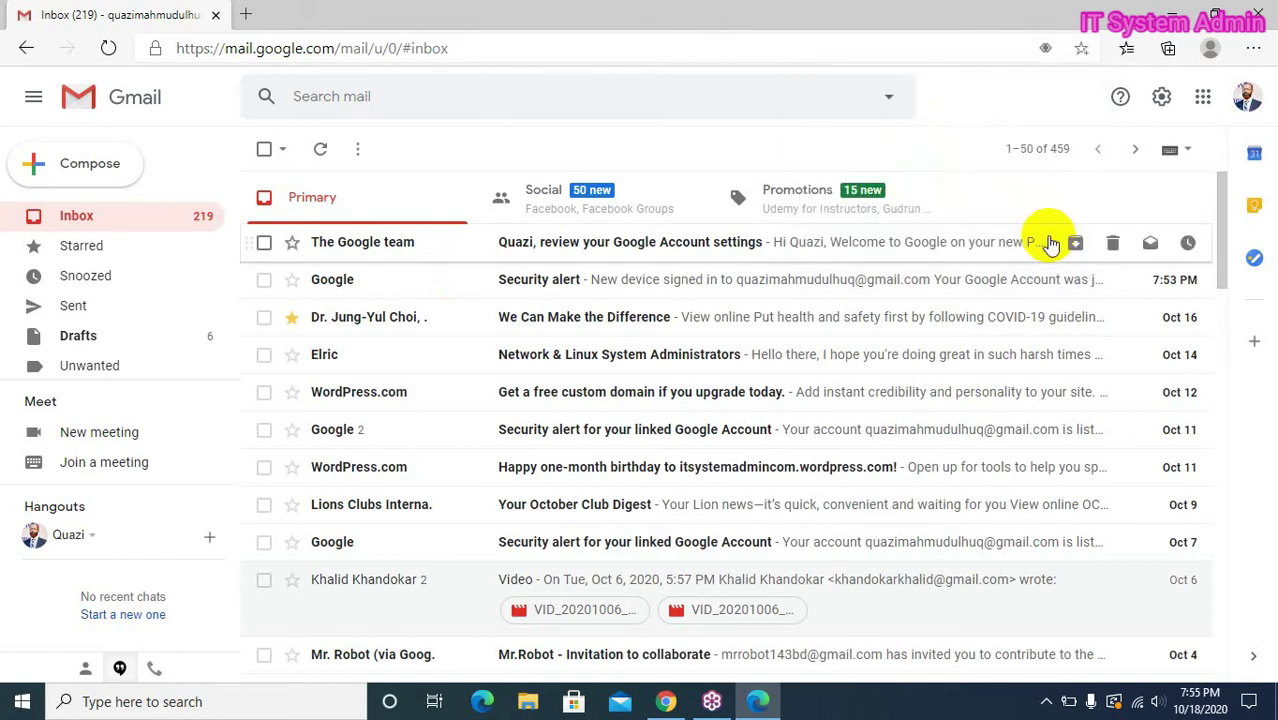
{"action": "left_click", "coordinate": [1253, 48]}
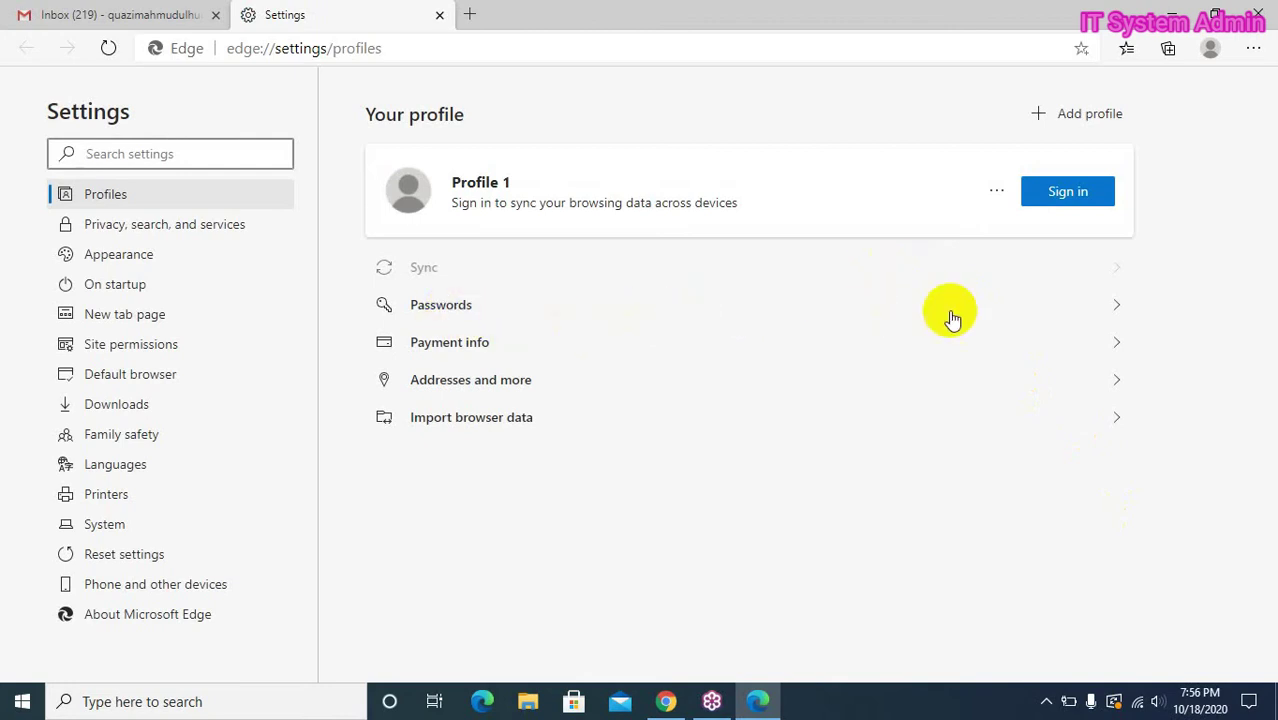
{"action": "left_click", "coordinate": [1112, 308]}
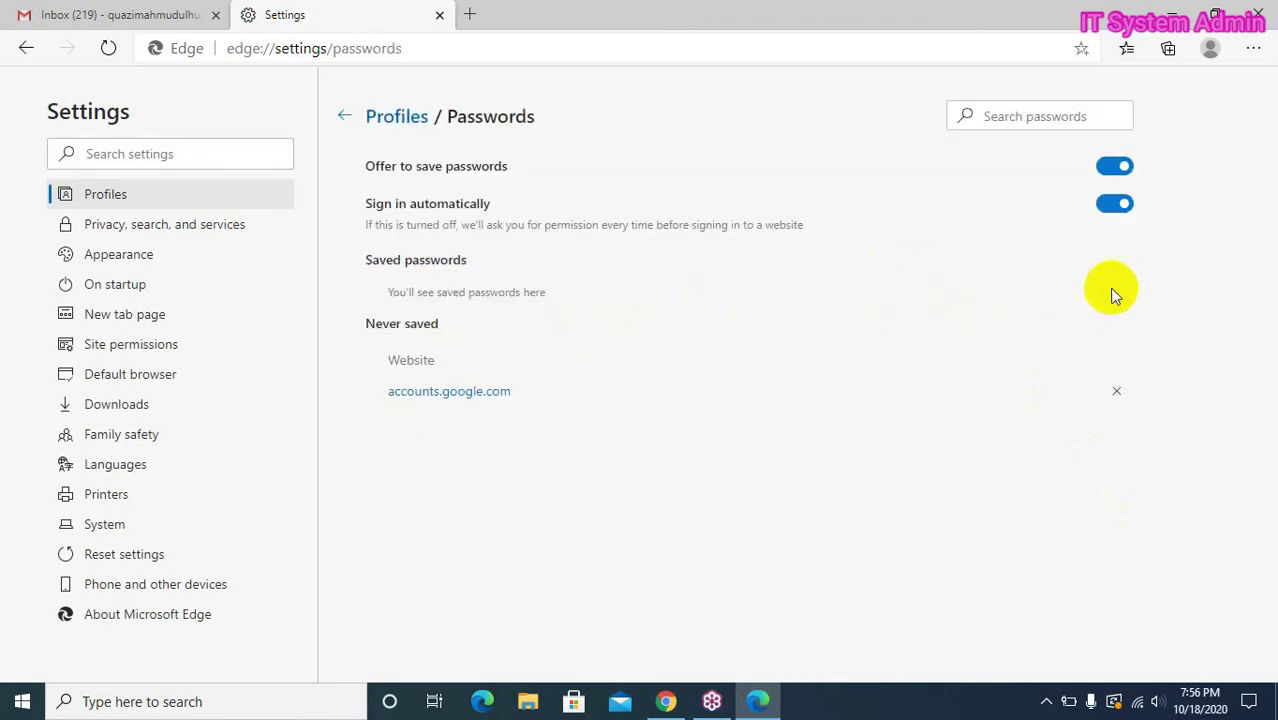
{"action": "left_click", "coordinate": [1113, 172]}
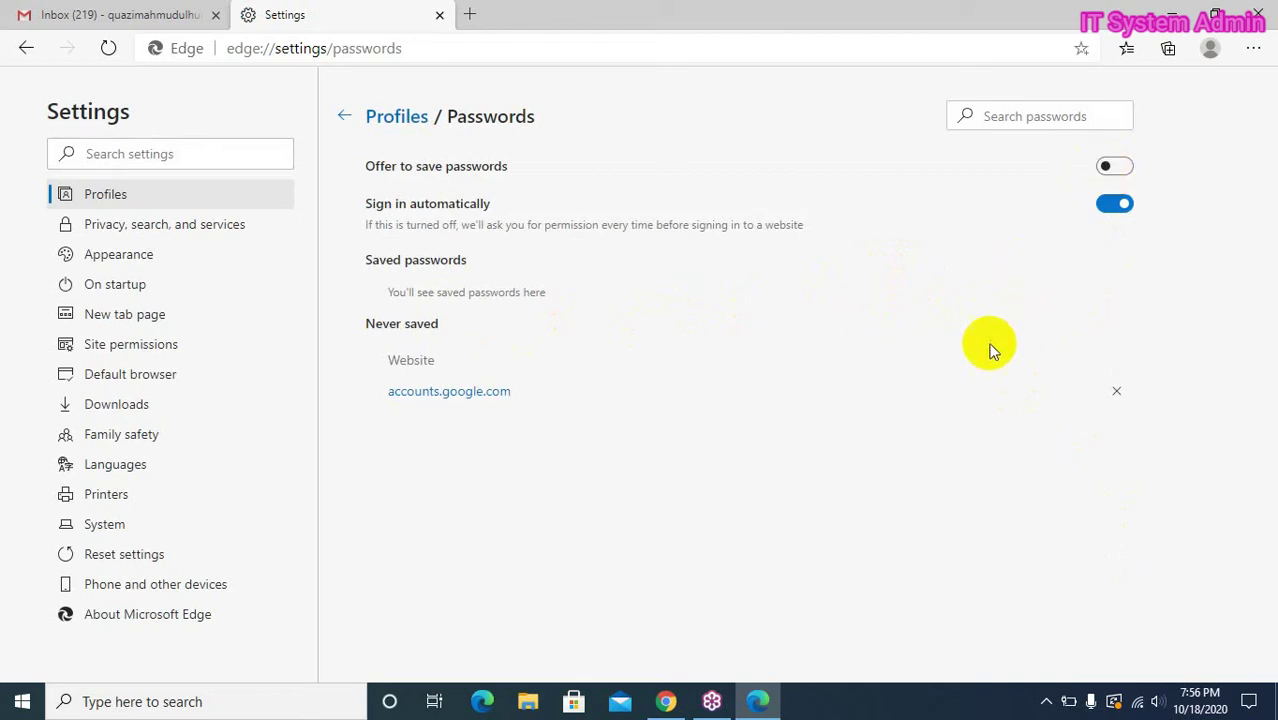
{"action": "key", "text": "ctrl+w"}
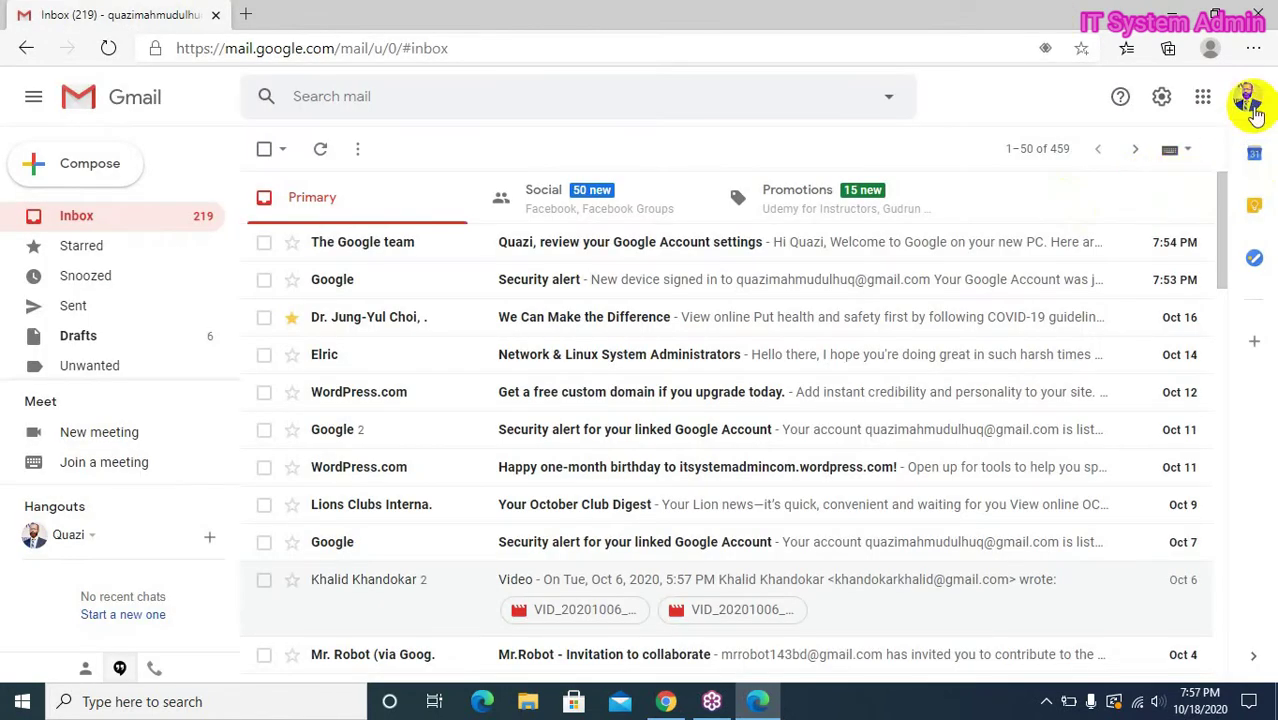
Sign out of Gmail, close Edge, and refresh the Windows desktop
{"action": "left_click", "coordinate": [1246, 98]}
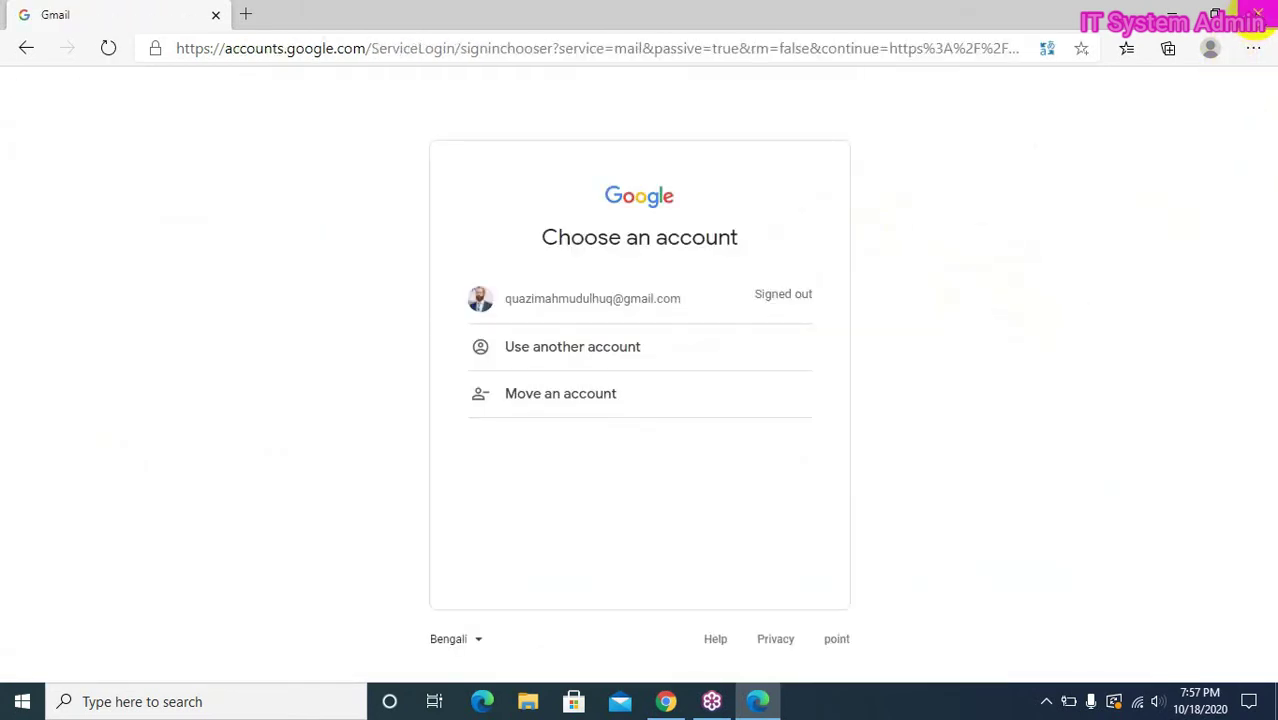
{"action": "left_click", "coordinate": [1258, 12]}
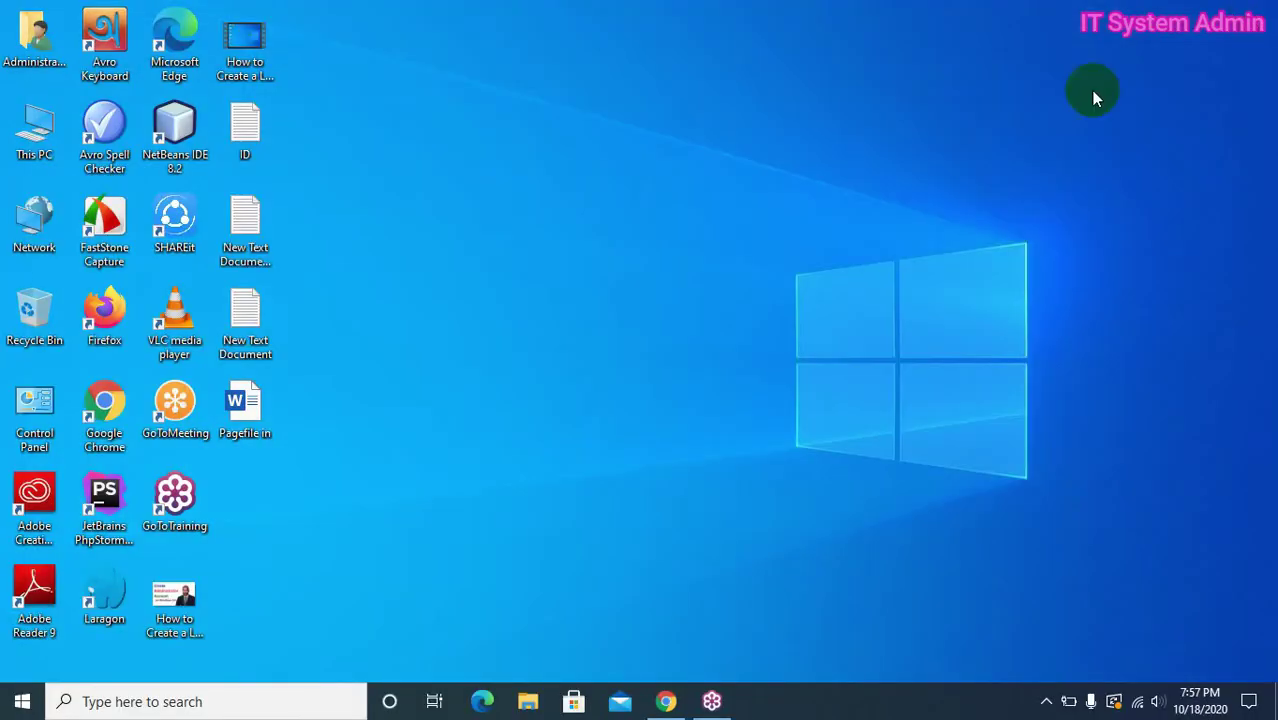
{"action": "right_click", "coordinate": [822, 146]}
{"action": "left_click", "coordinate": [878, 205]}
Relaunch Edge, open Gmail from the new tab page, and sign in with the password
{"action": "double_click", "coordinate": [177, 48]}
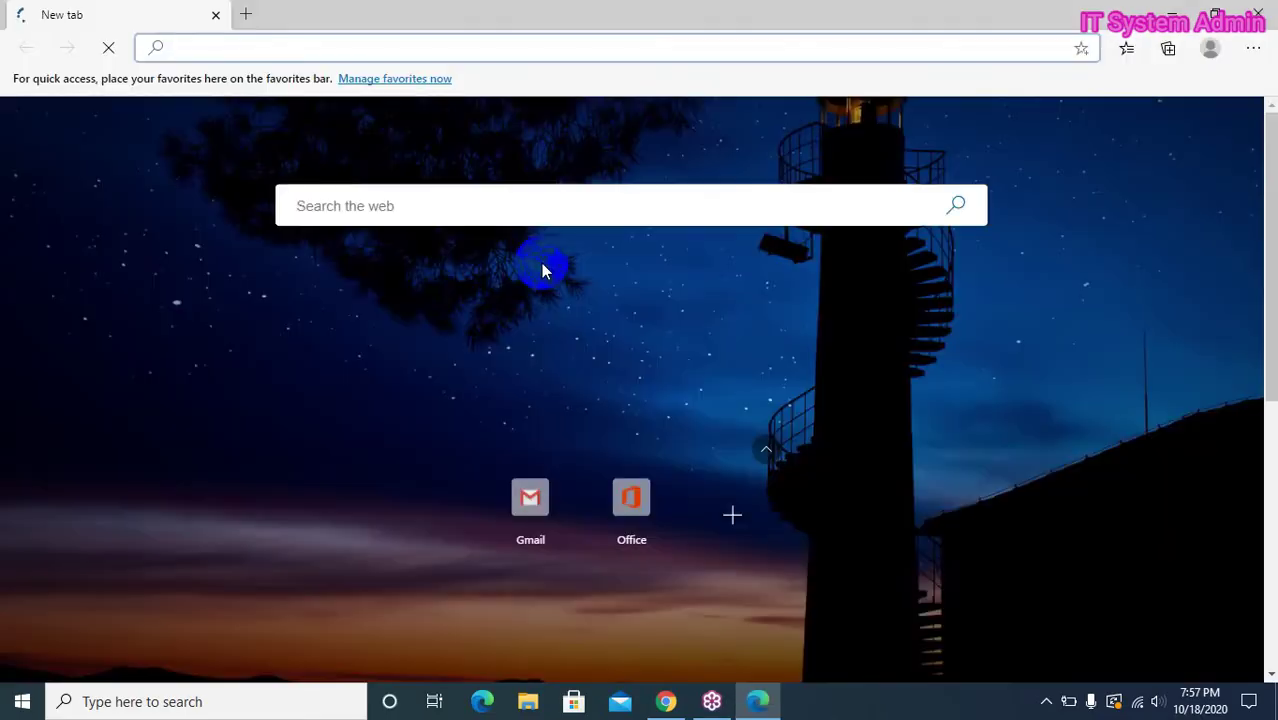
{"action": "left_click", "coordinate": [541, 512]}
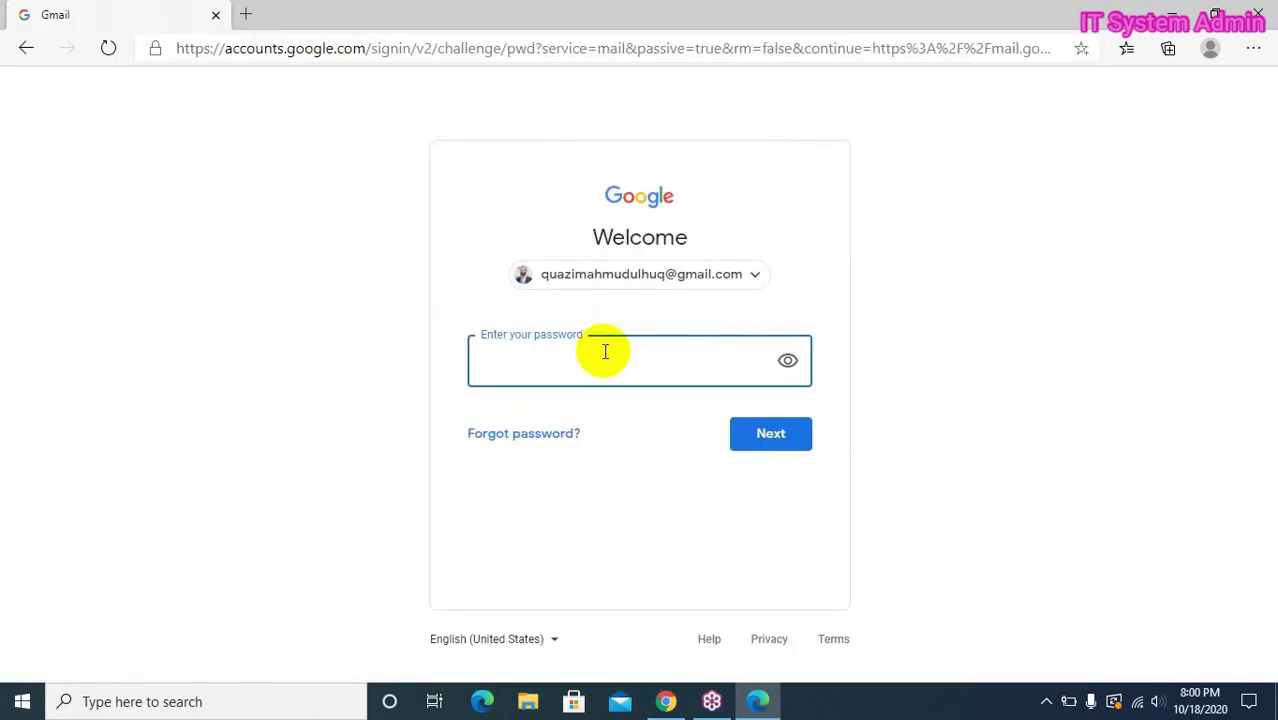
{"action": "type", "text": "**"}
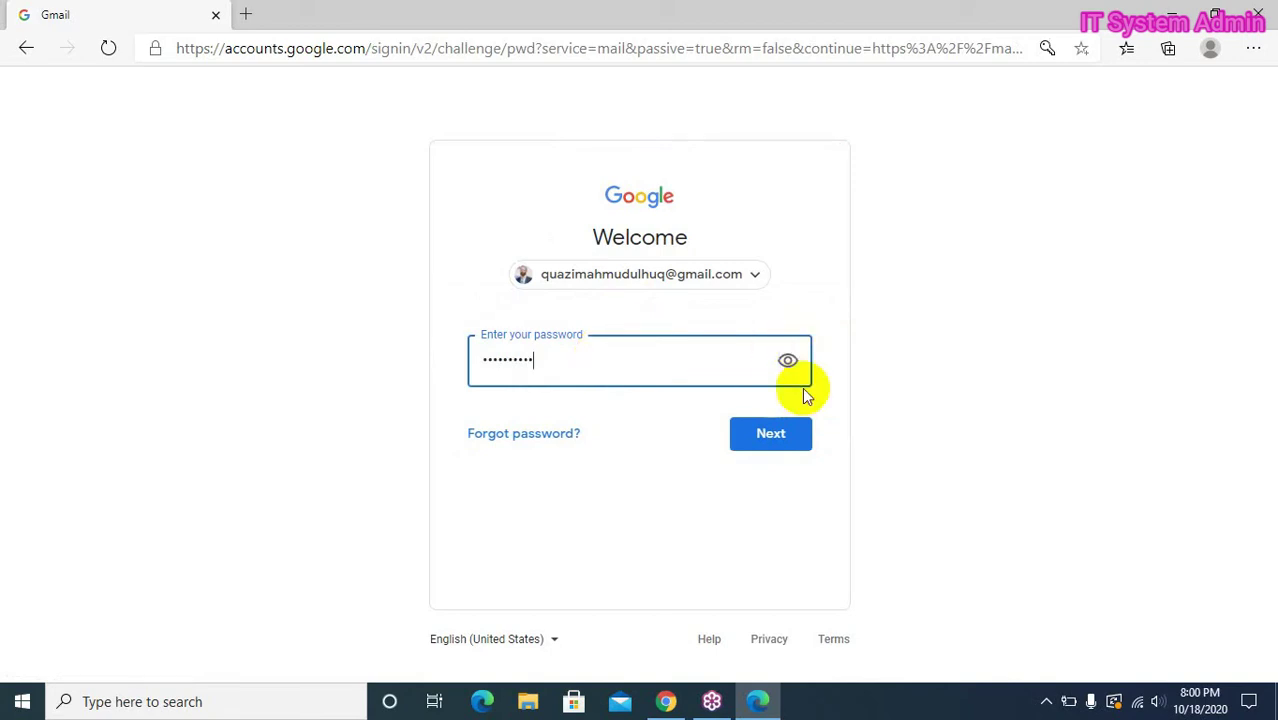
{"action": "left_click", "coordinate": [785, 433]}
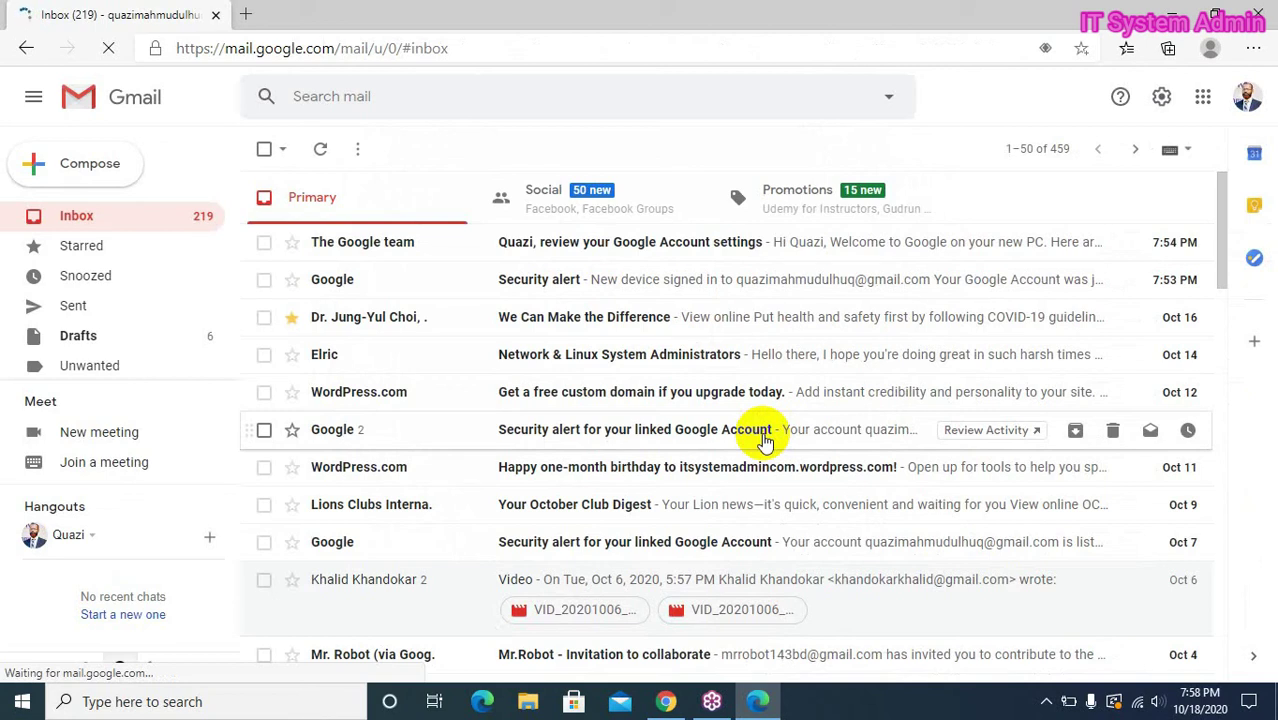
Switch 'Offer to save passwords' back on in Edge's Passwords settings, then close Settings
{"action": "left_click", "coordinate": [1254, 50]}
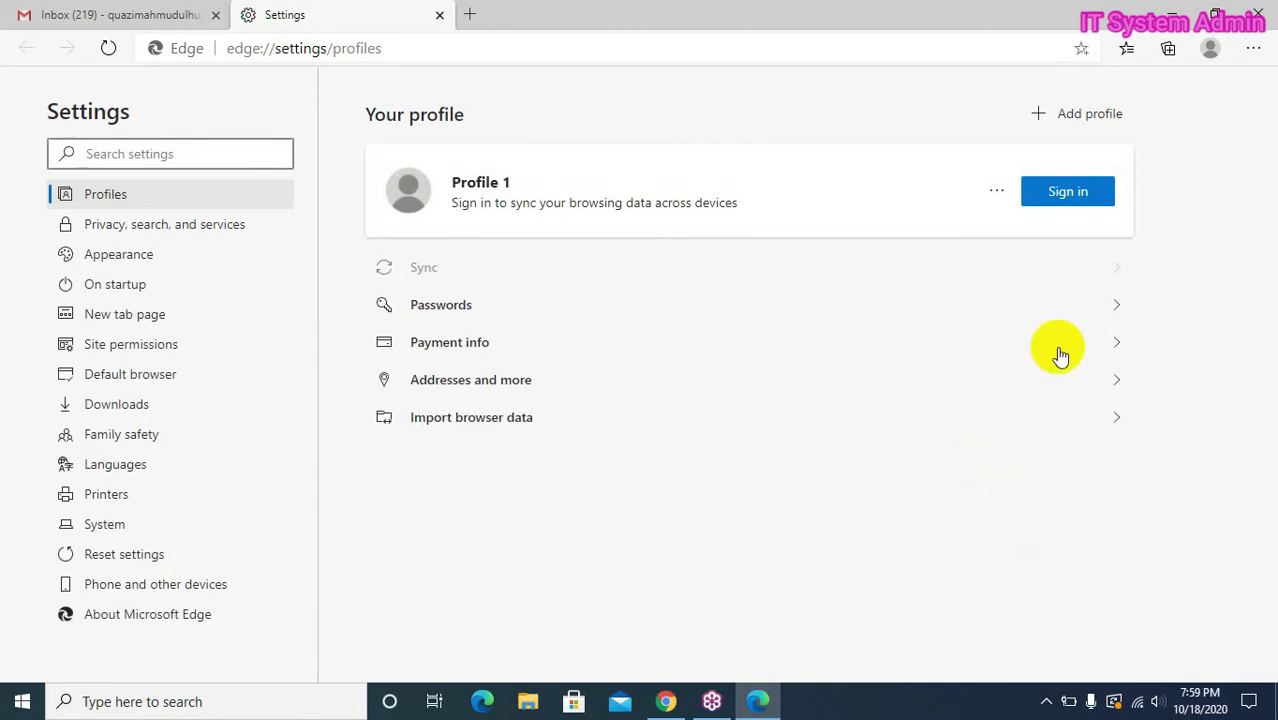
{"action": "left_click", "coordinate": [1116, 306]}
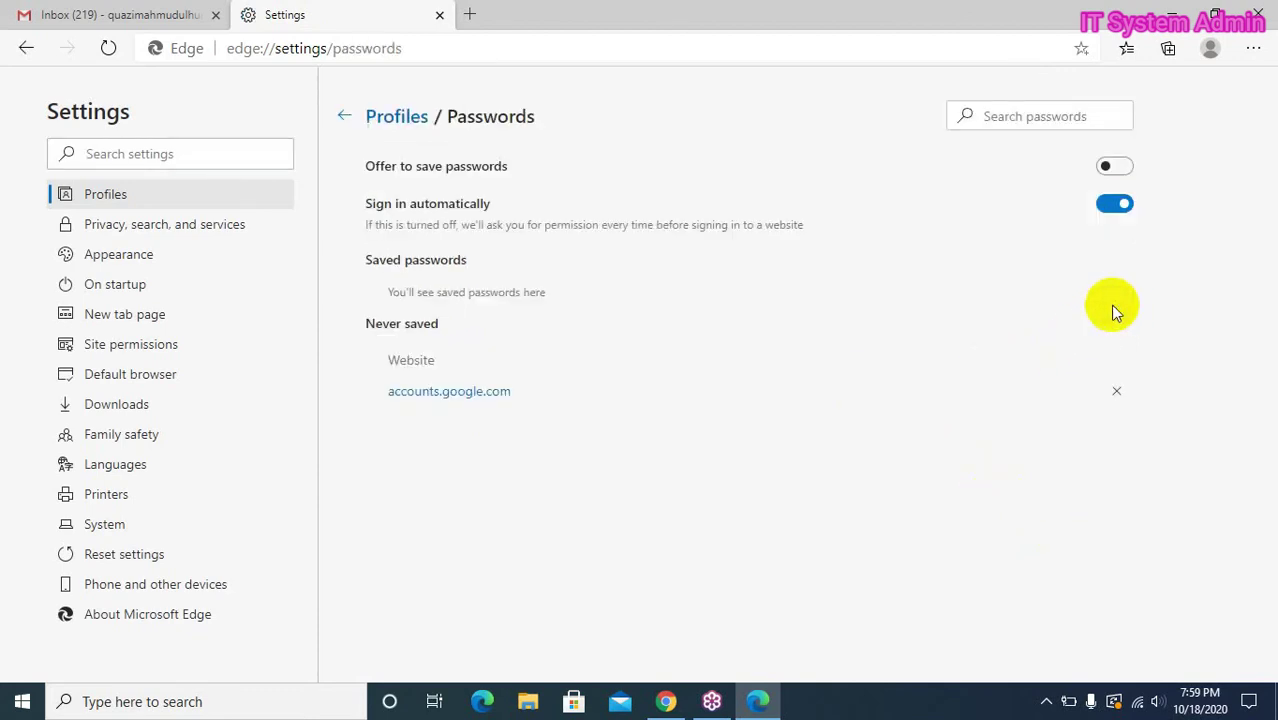
{"action": "left_click", "coordinate": [1115, 168]}
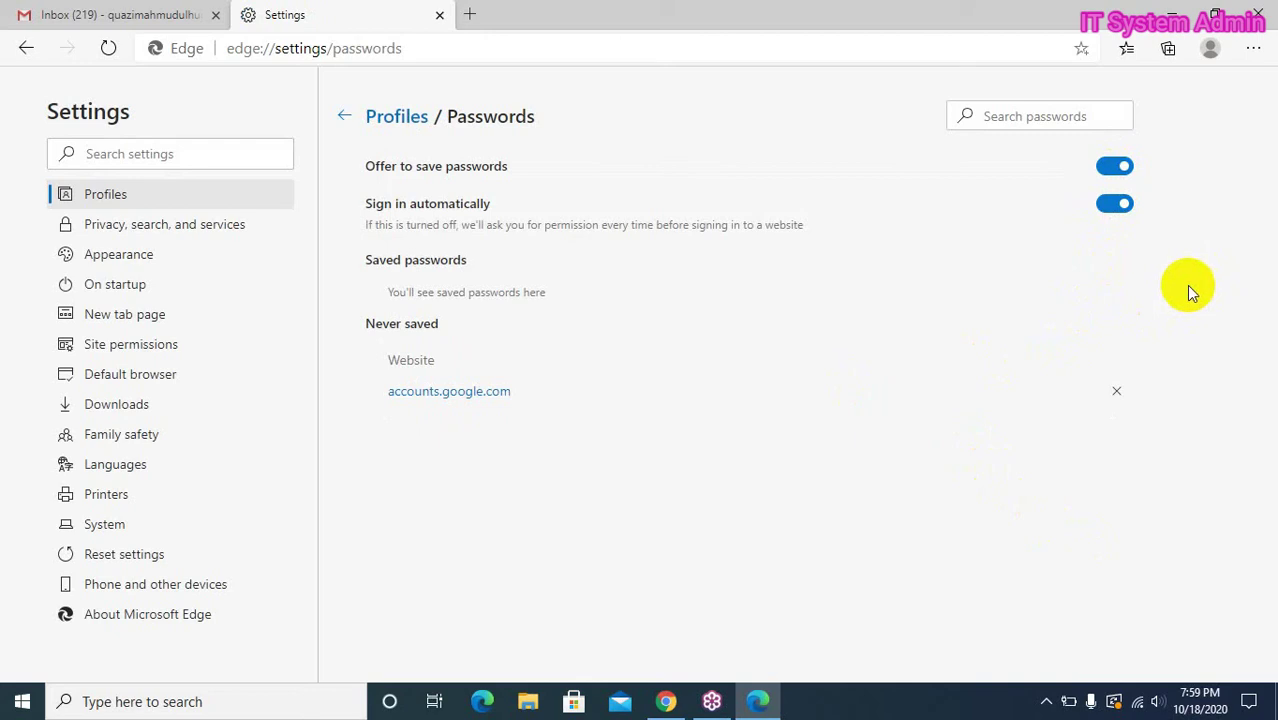
{"action": "left_click", "coordinate": [440, 16]}
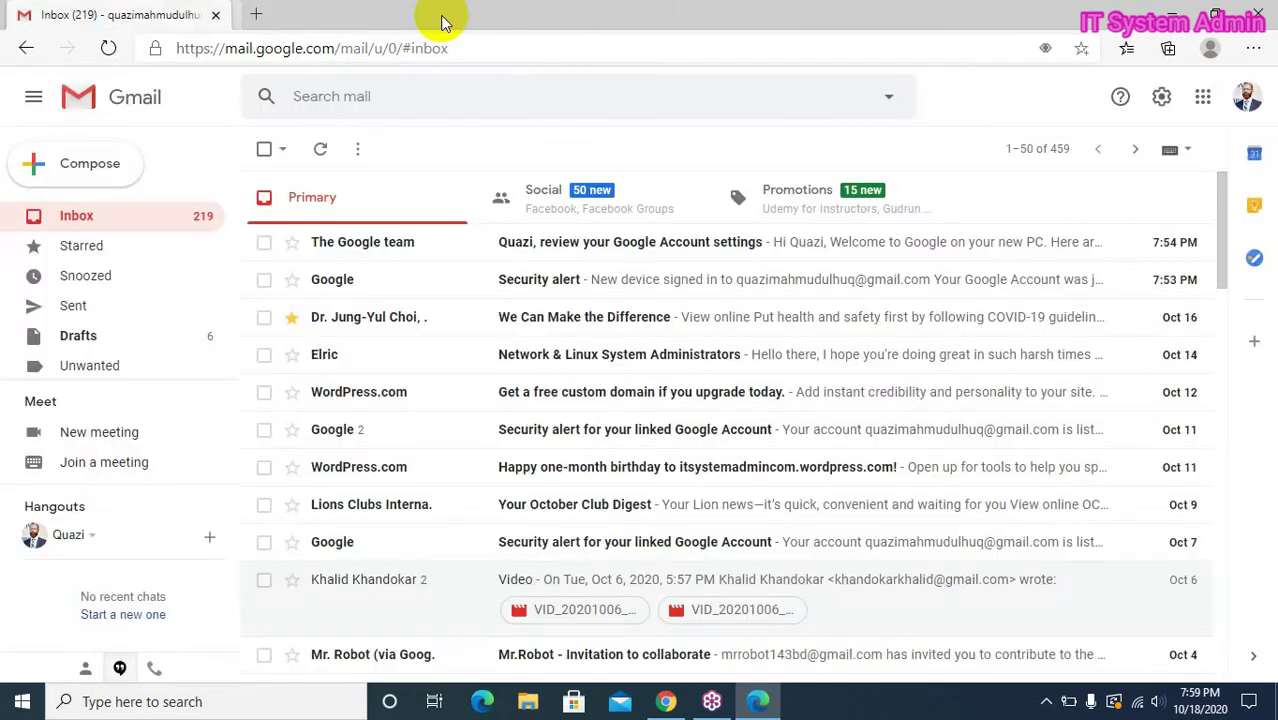
Sign out of the Google account, close Edge, and relaunch it
{"action": "left_click", "coordinate": [1246, 95]}
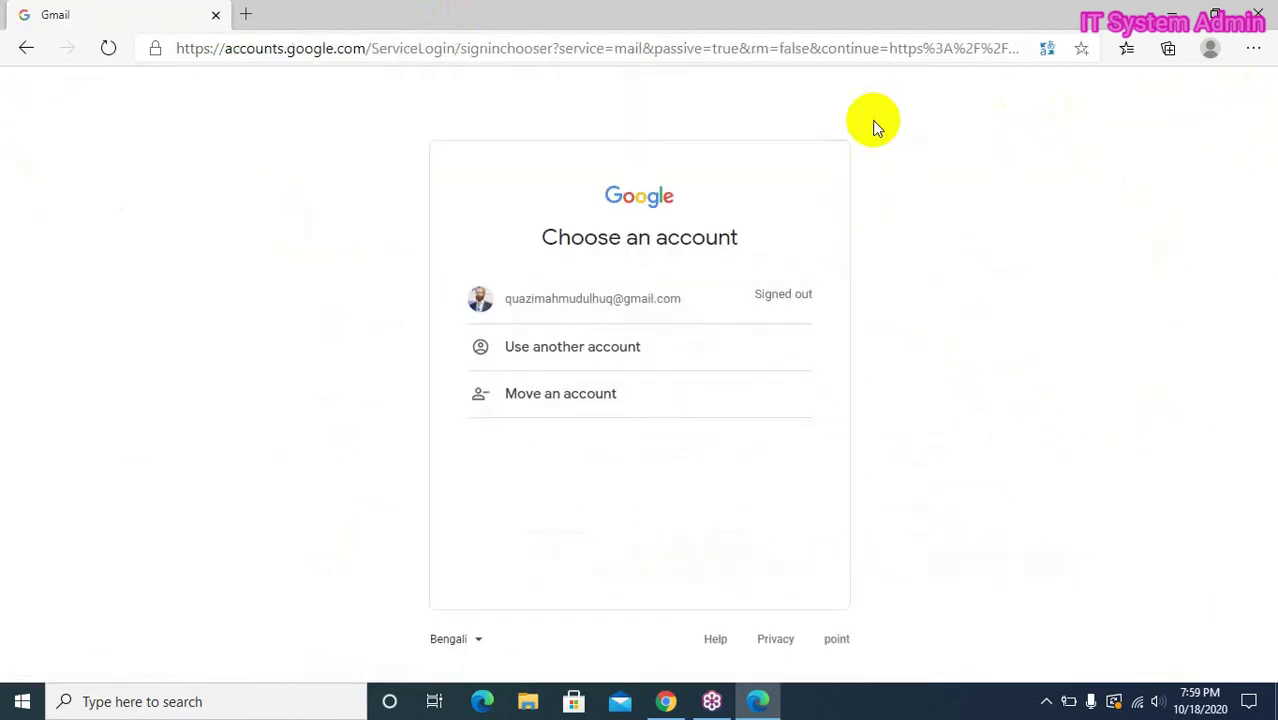
{"action": "left_click", "coordinate": [1258, 14]}
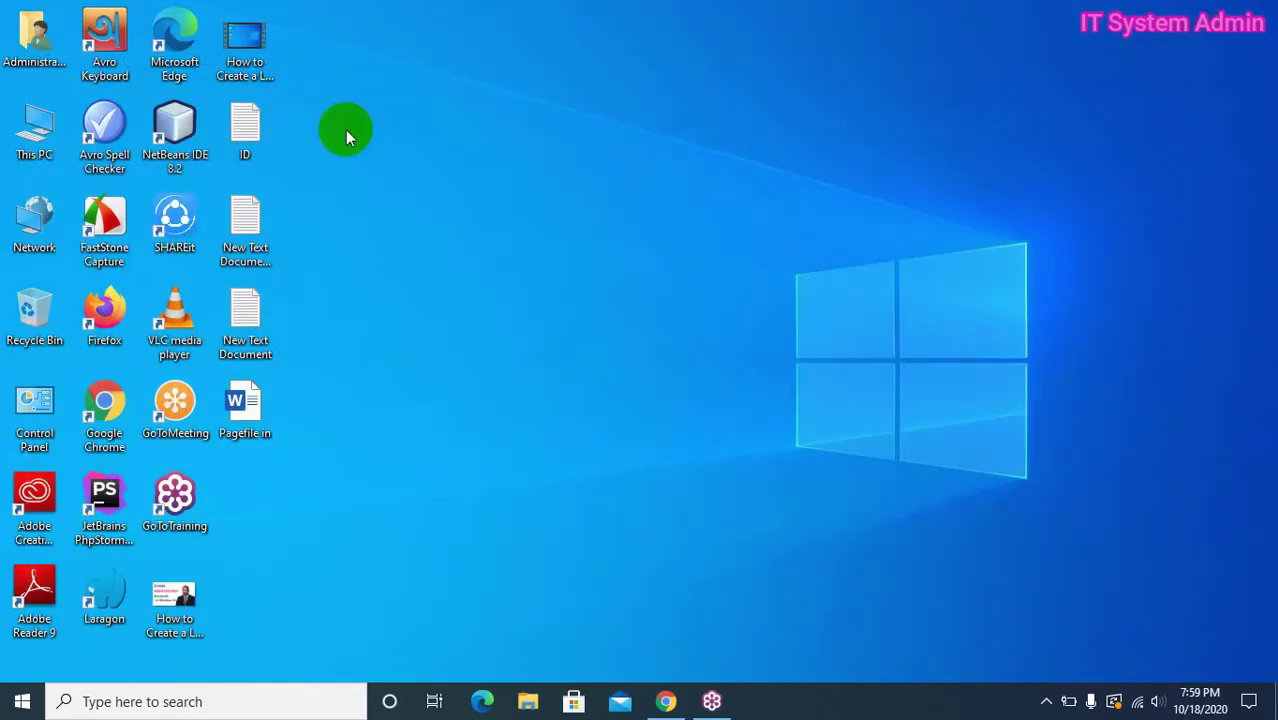
{"action": "double_click", "coordinate": [184, 45]}
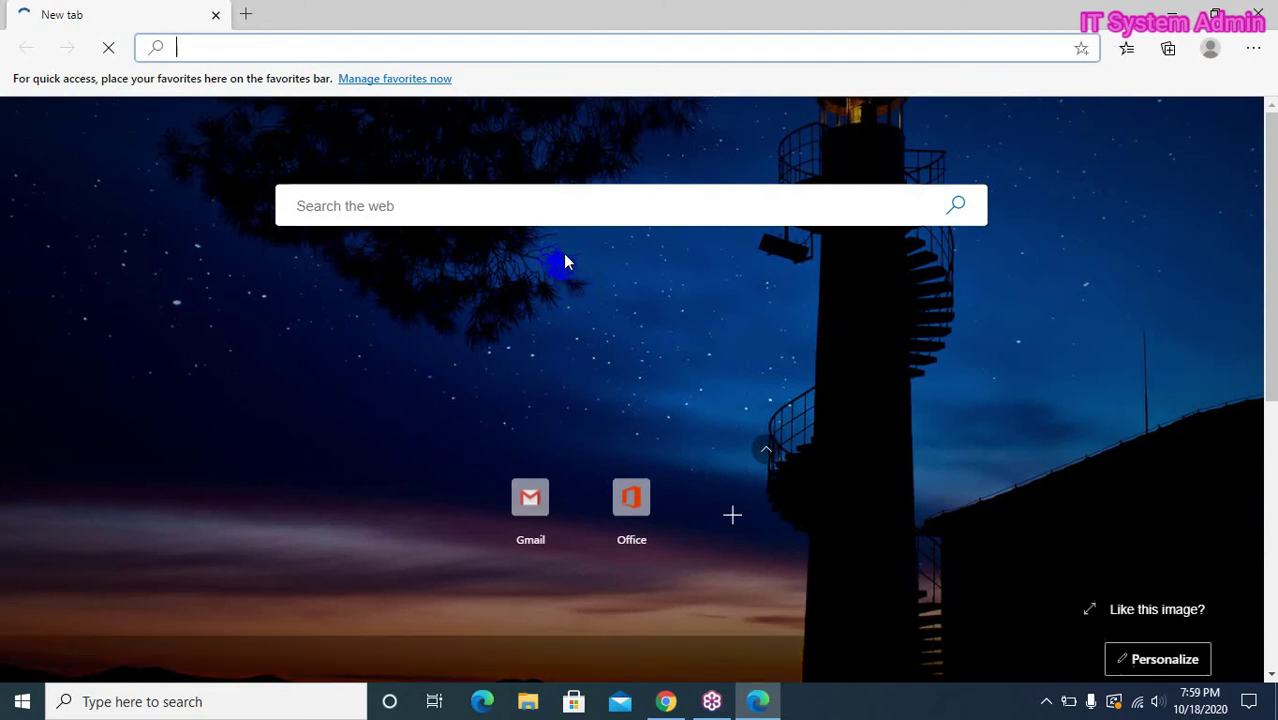
Open Gmail, pick the signed-out account, and sign in with its password
{"action": "left_click", "coordinate": [536, 502]}
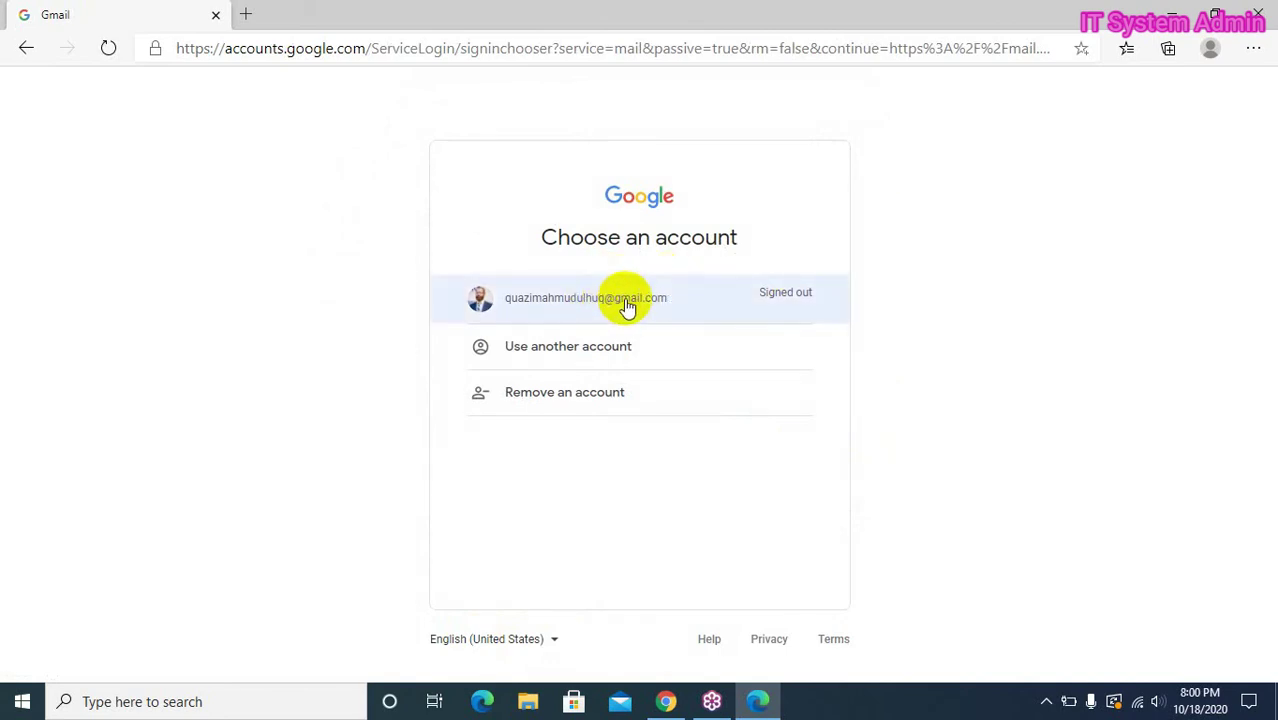
{"action": "left_click", "coordinate": [624, 300]}
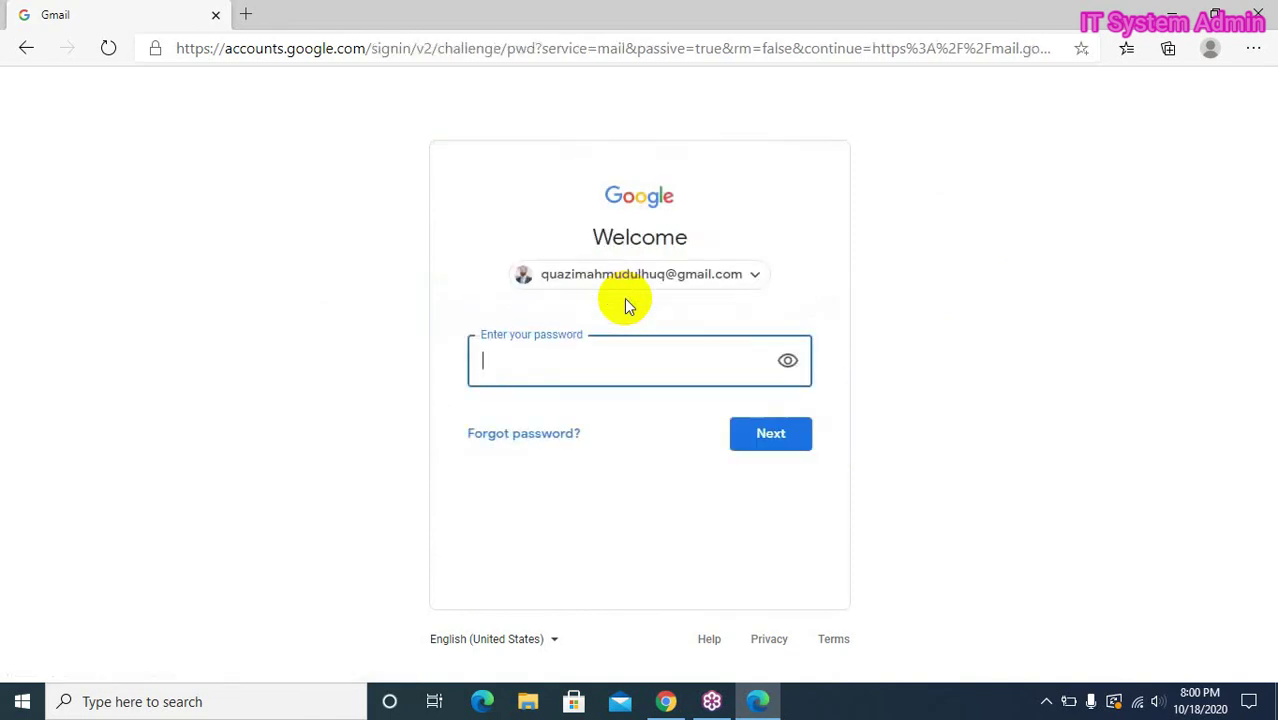
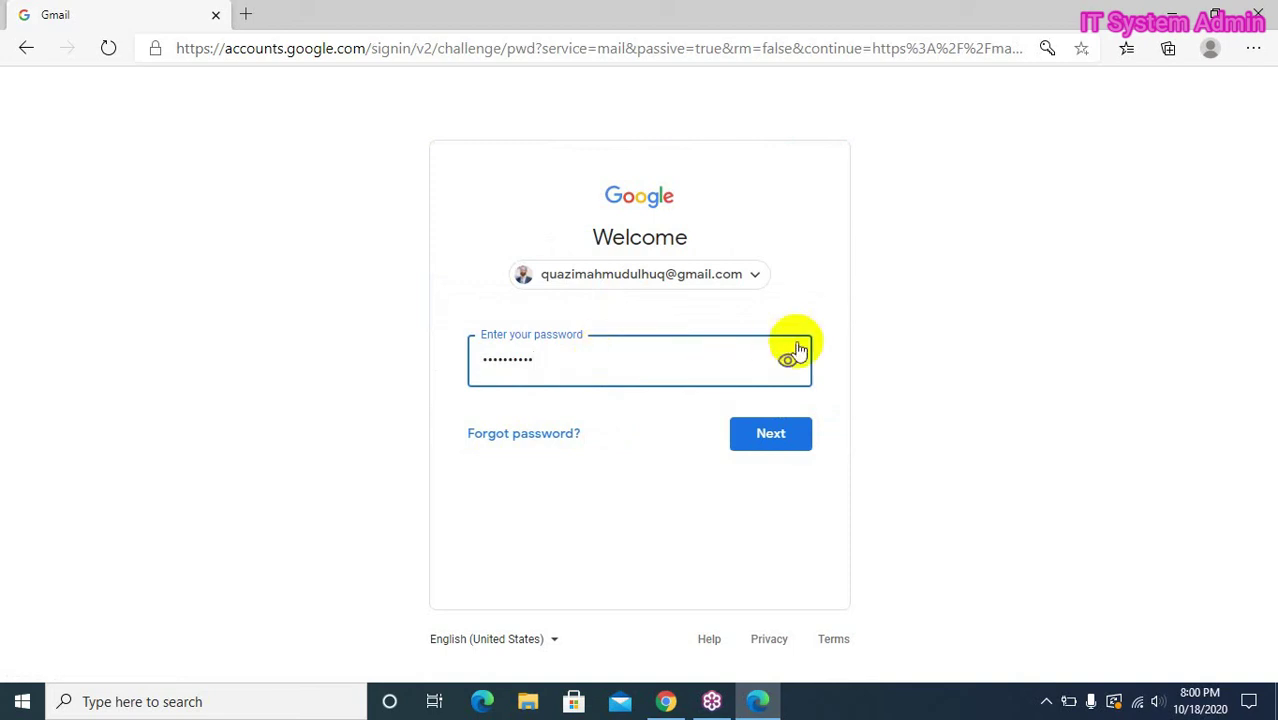
{"action": "left_click", "coordinate": [783, 434]}
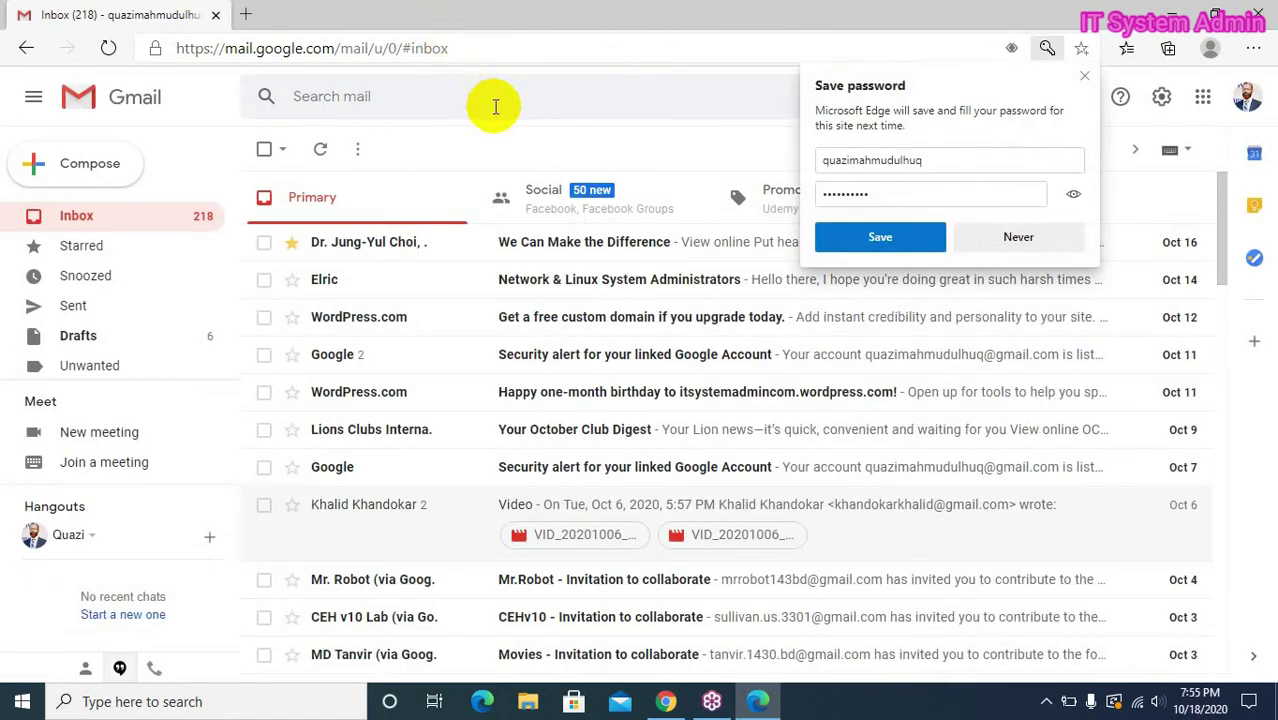
Choose Never for the Gmail password and turn 'Offer to save passwords' off again
{"action": "left_click", "coordinate": [1047, 240]}
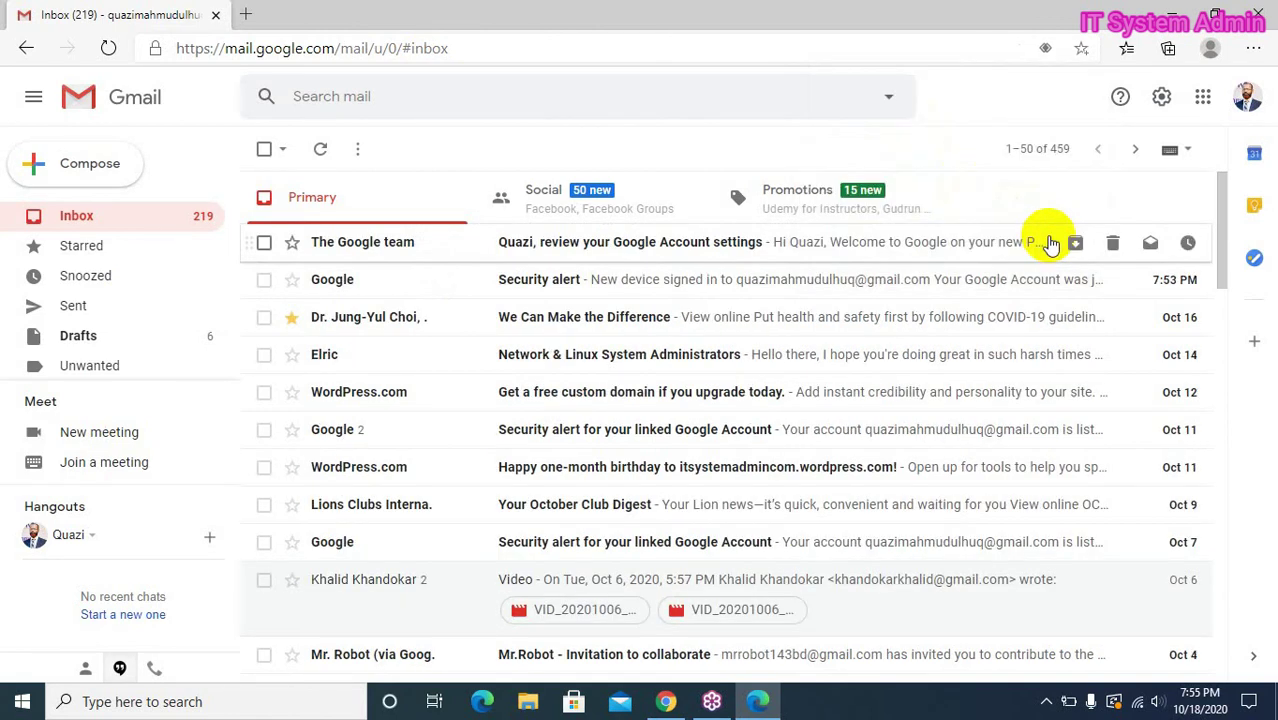
{"action": "left_click", "coordinate": [1252, 52]}
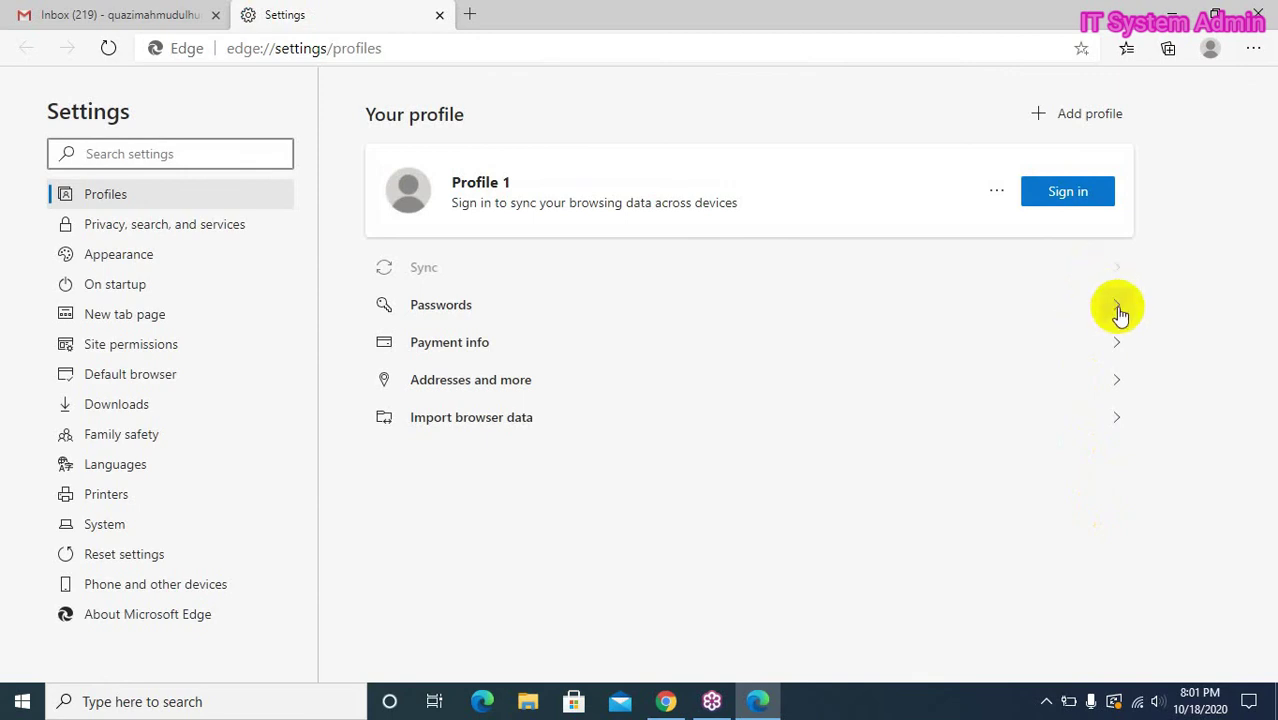
{"action": "left_click", "coordinate": [1117, 307]}
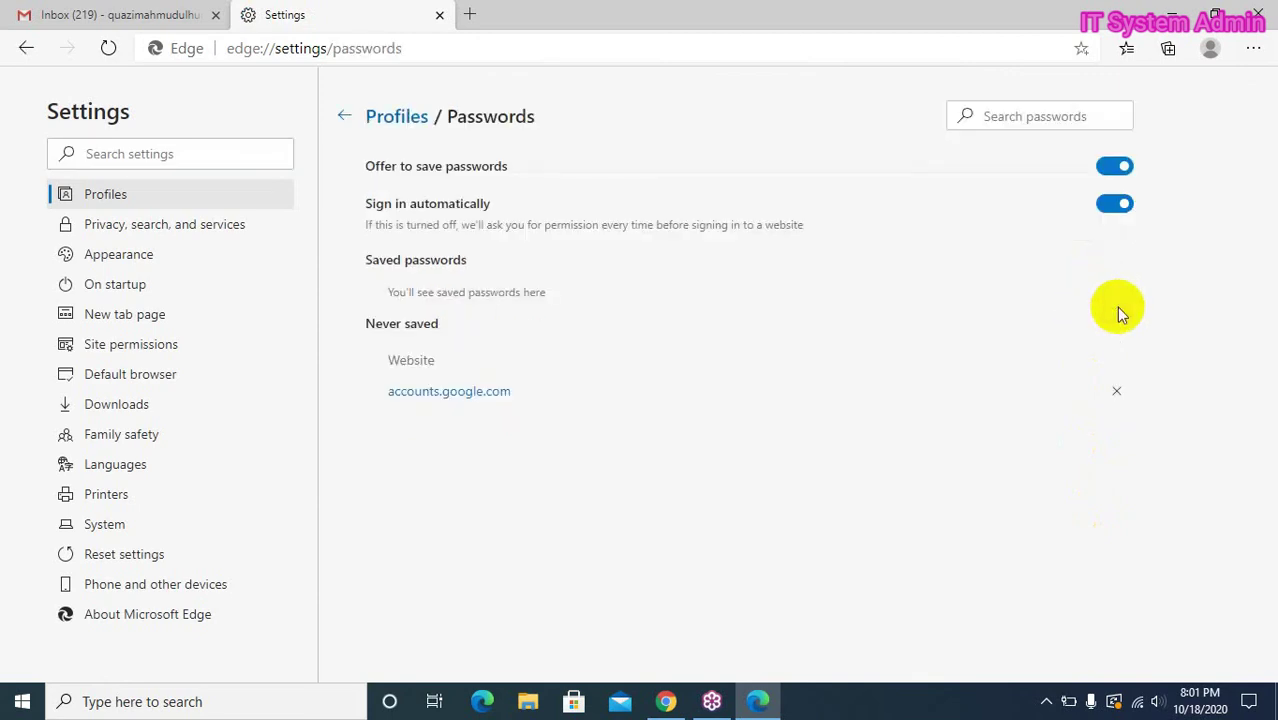
{"action": "left_click", "coordinate": [1119, 176]}
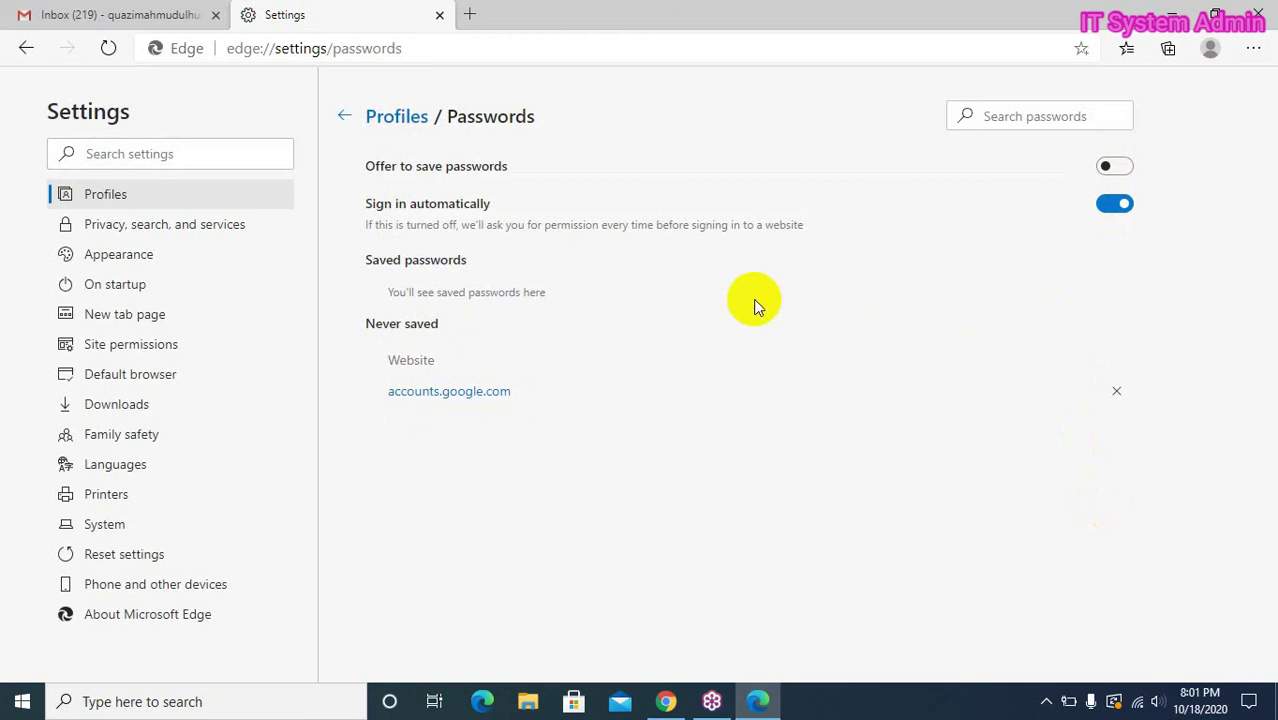
Close the Settings tab, sign out of the Google account, and close Edge
{"action": "left_click", "coordinate": [440, 16]}
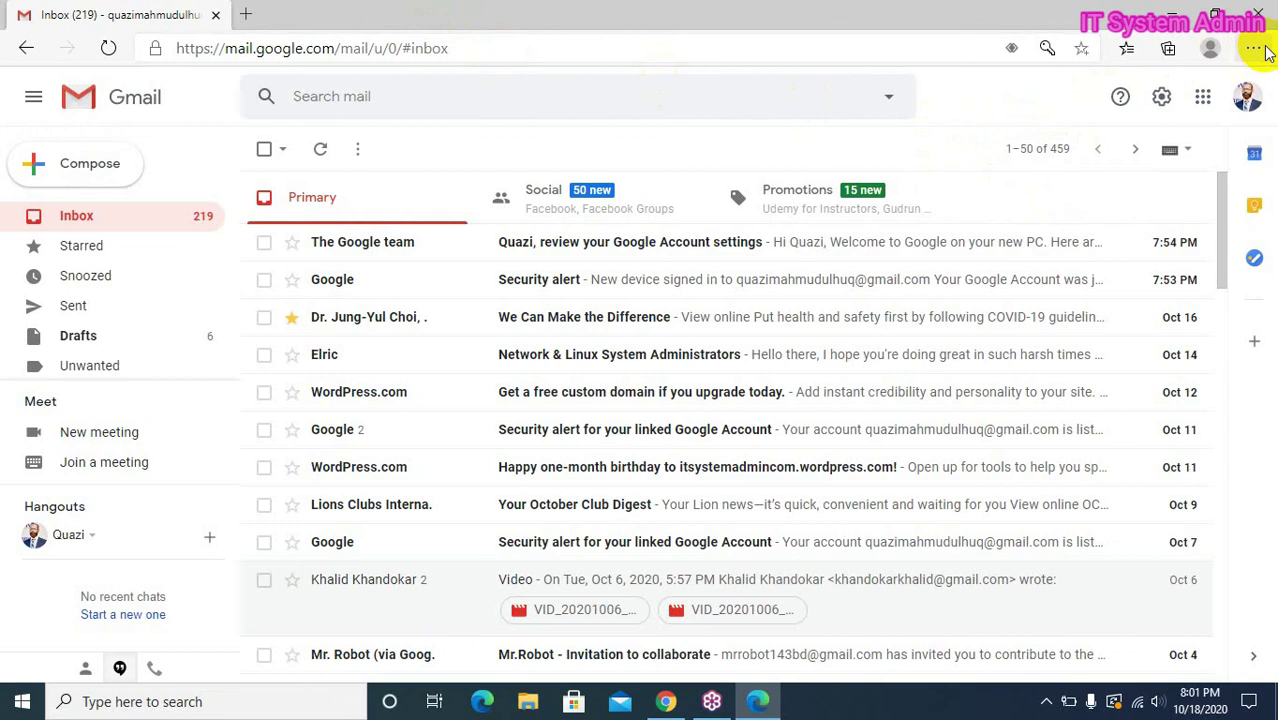
{"action": "left_click", "coordinate": [1246, 96]}
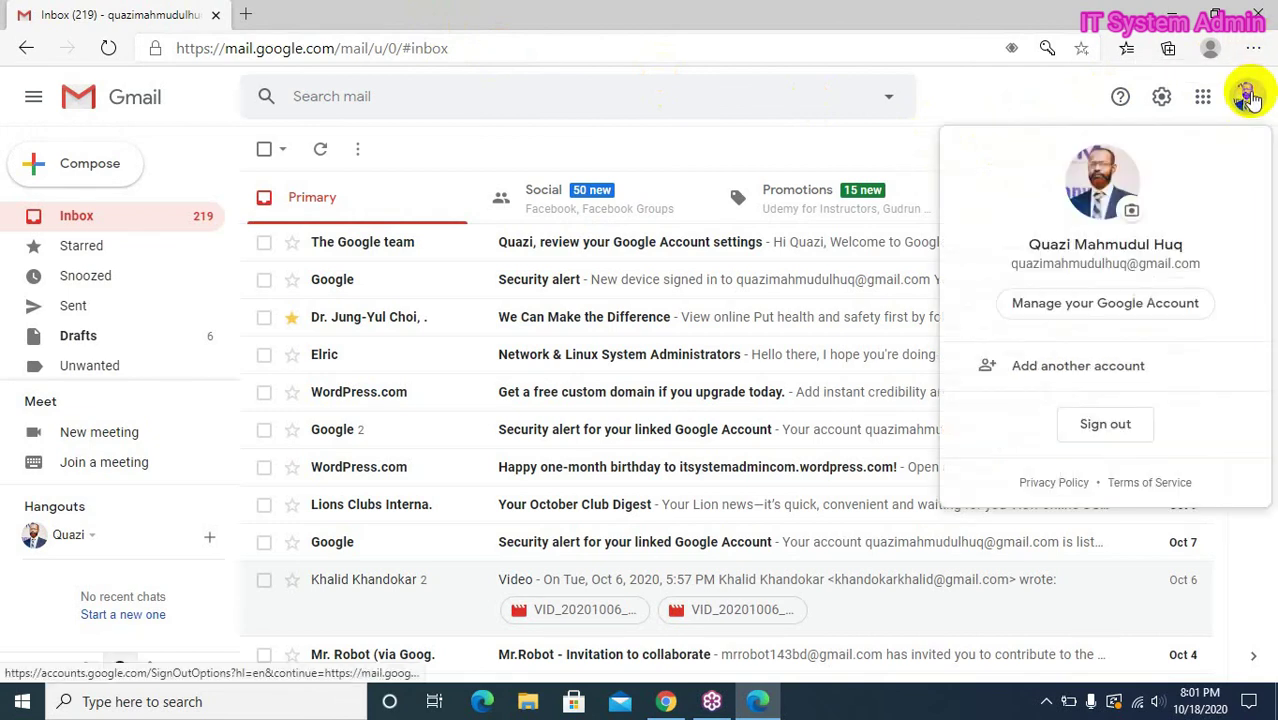
{"action": "left_click", "coordinate": [1130, 422]}
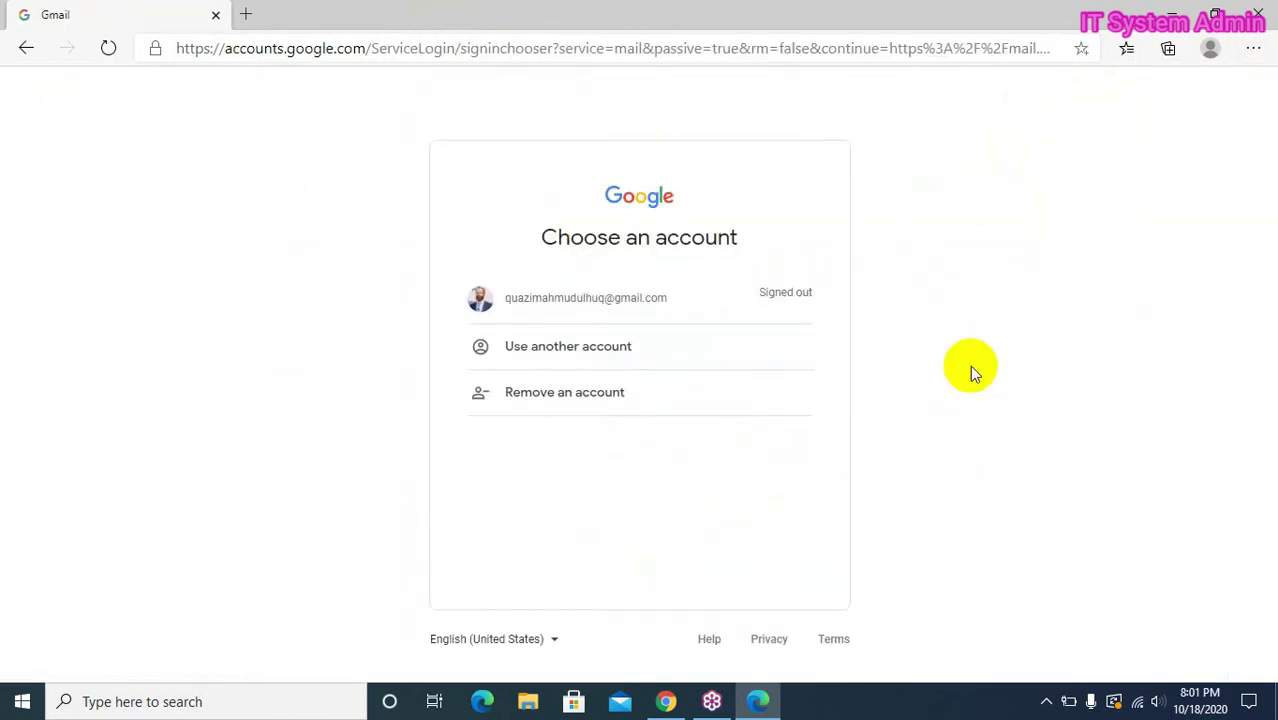
{"action": "left_click", "coordinate": [1258, 14]}
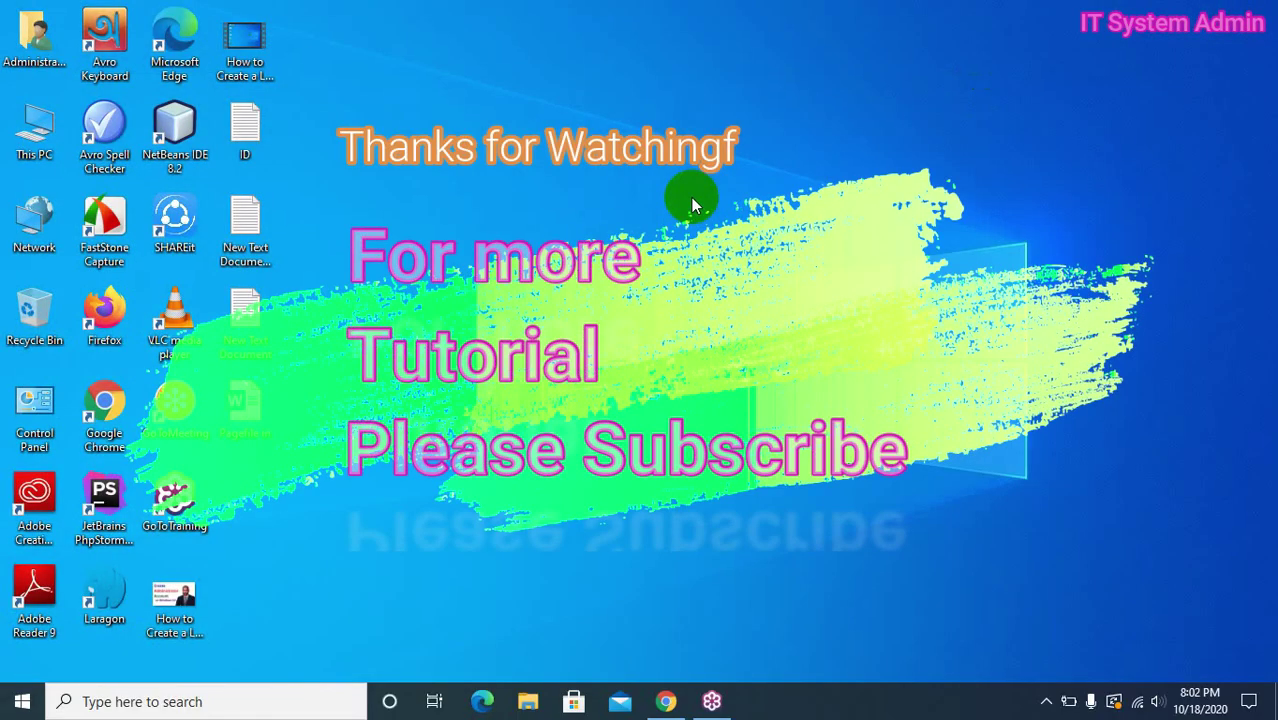